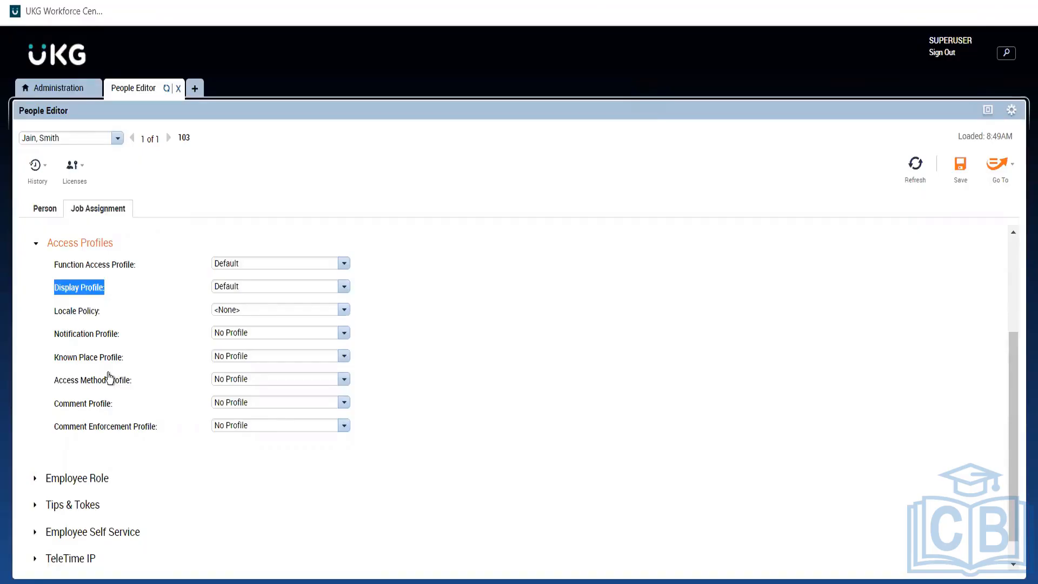
- Review the available Function Access Profile options in the employee's Access Profiles section
{"action": "left_click", "coordinate": [124, 293]}
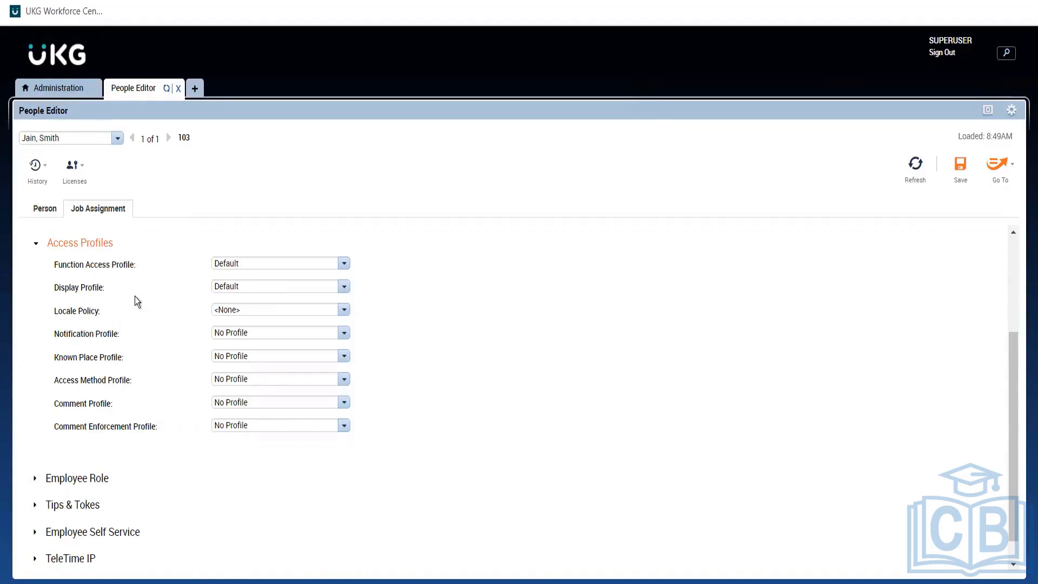
{"action": "left_click", "coordinate": [254, 264]}
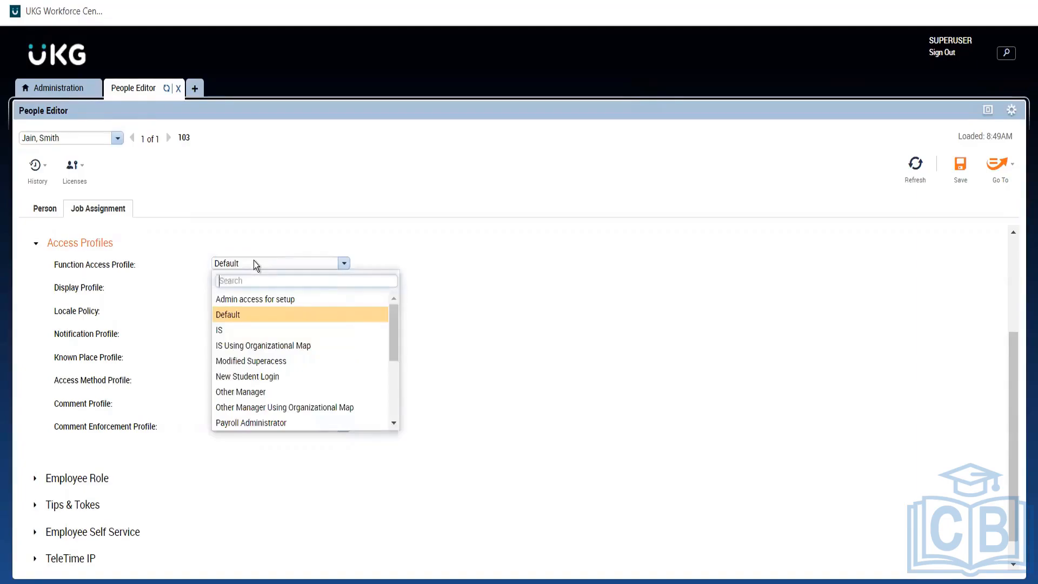
{"action": "left_click", "coordinate": [254, 263]}
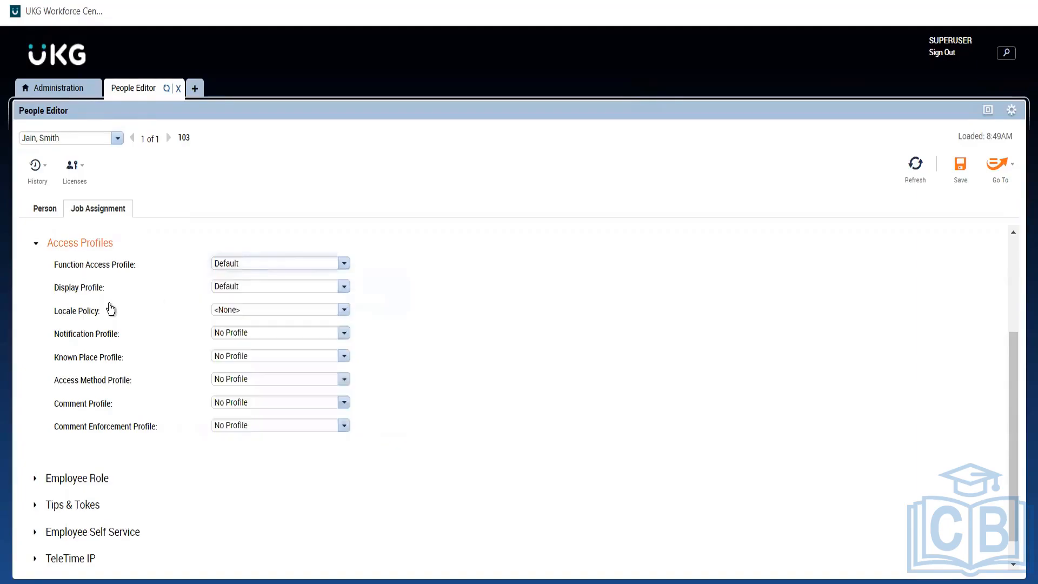
- In the Administration setup list, expand the Access Profiles and Display Preferences categories
{"action": "left_click", "coordinate": [64, 93]}
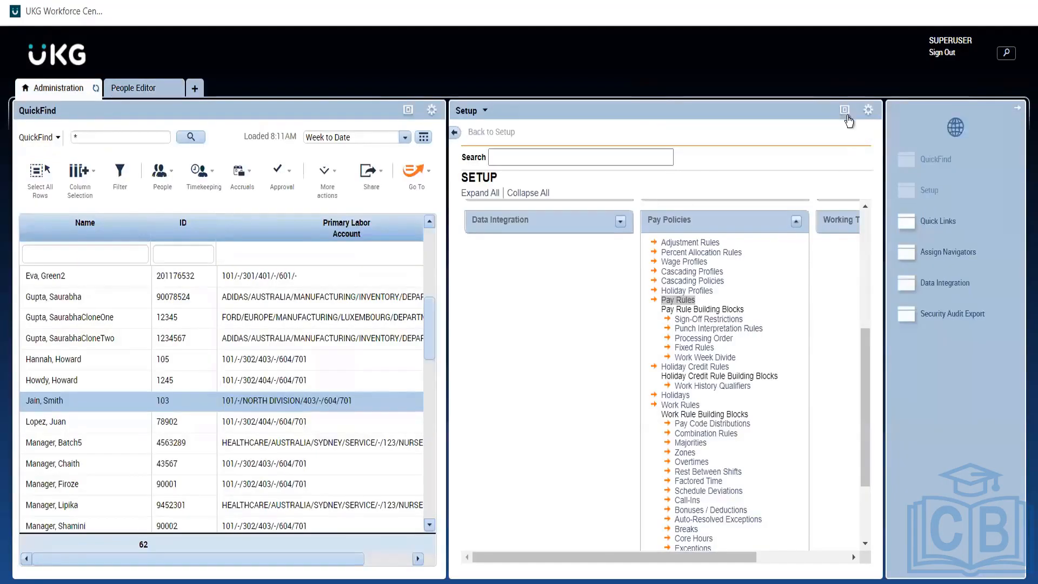
{"action": "scroll", "coordinate": [861, 272], "scroll_direction": "up", "scroll_amount": 5}
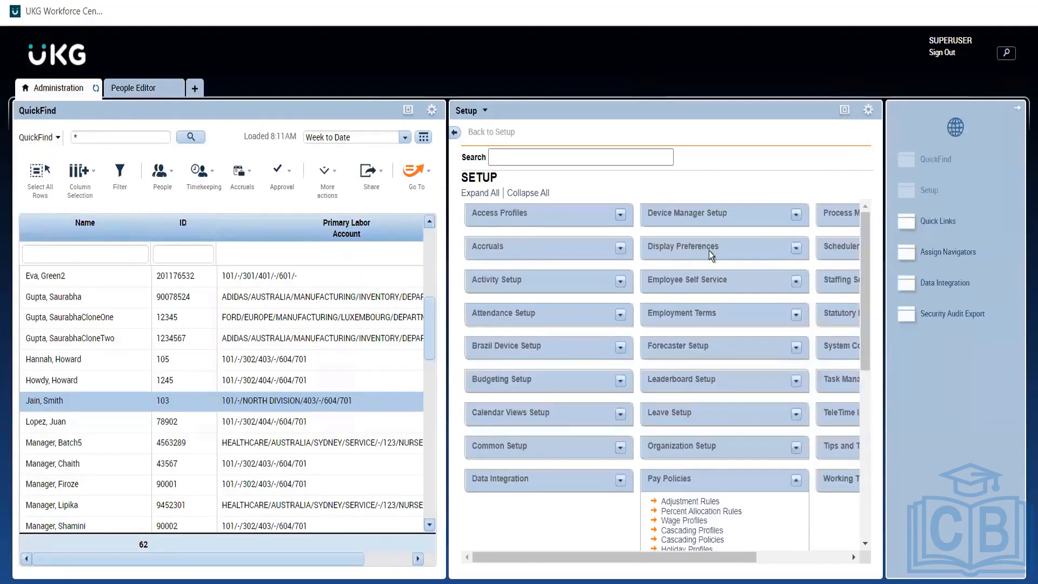
{"action": "left_click", "coordinate": [619, 214]}
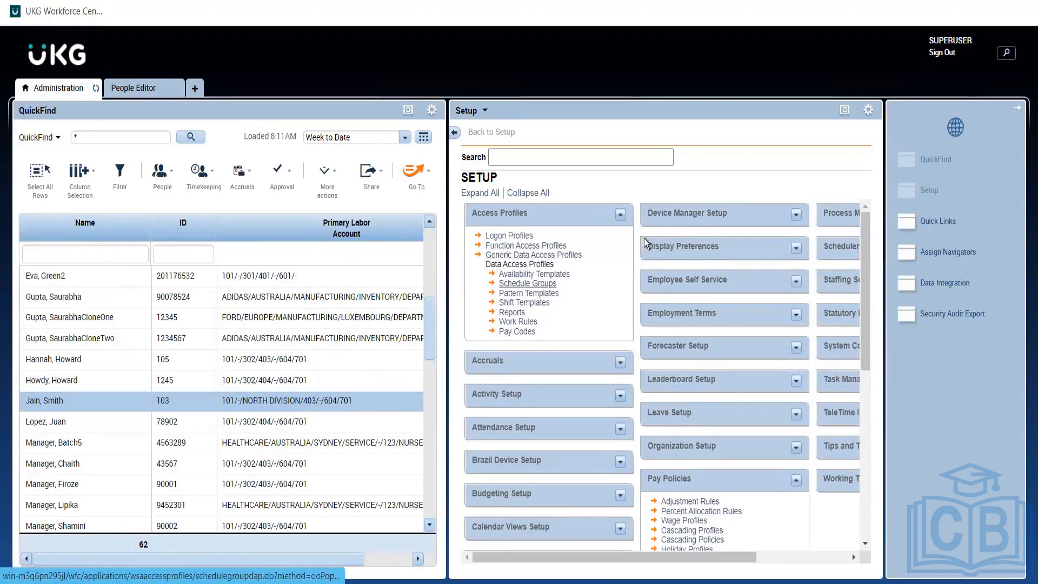
{"action": "left_click", "coordinate": [793, 247]}
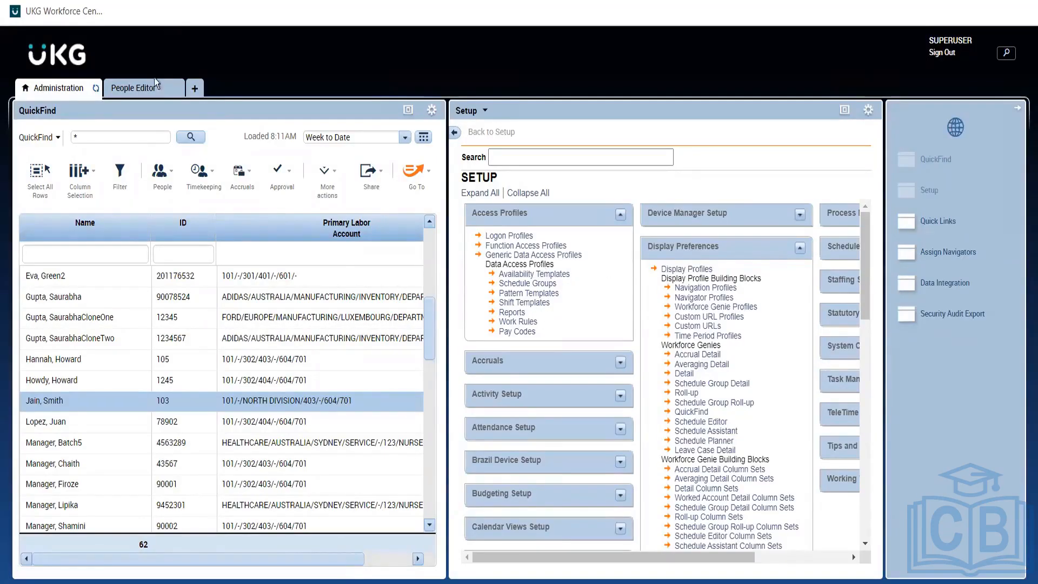
- Return to the employee's record in People Editor and review the Locale Policy and Notification Profile options
{"action": "left_click", "coordinate": [174, 181]}
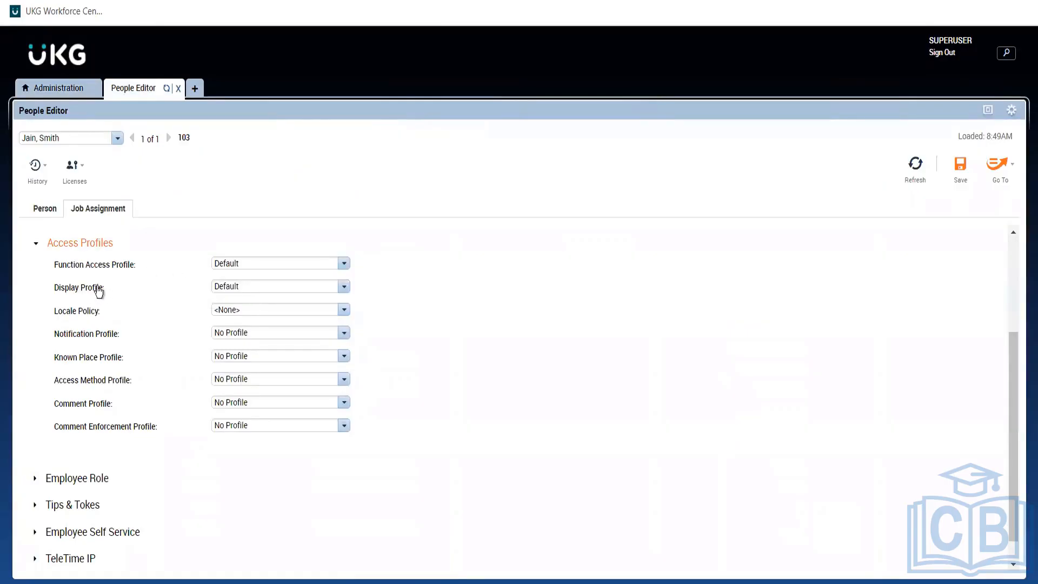
{"action": "left_click_drag", "start_coordinate": [102, 288], "coordinate": [50, 264]}
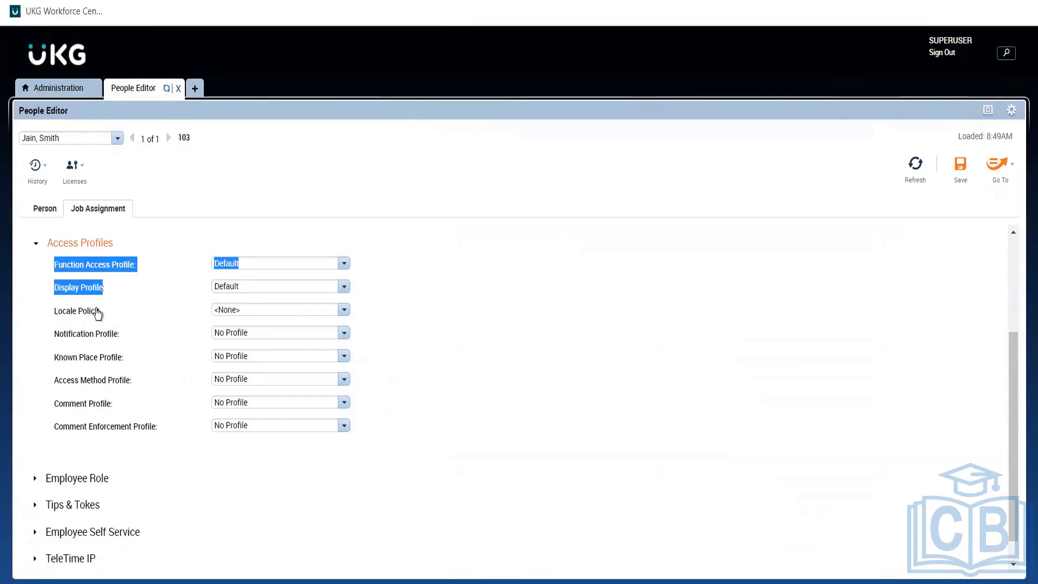
{"action": "left_click", "coordinate": [242, 307]}
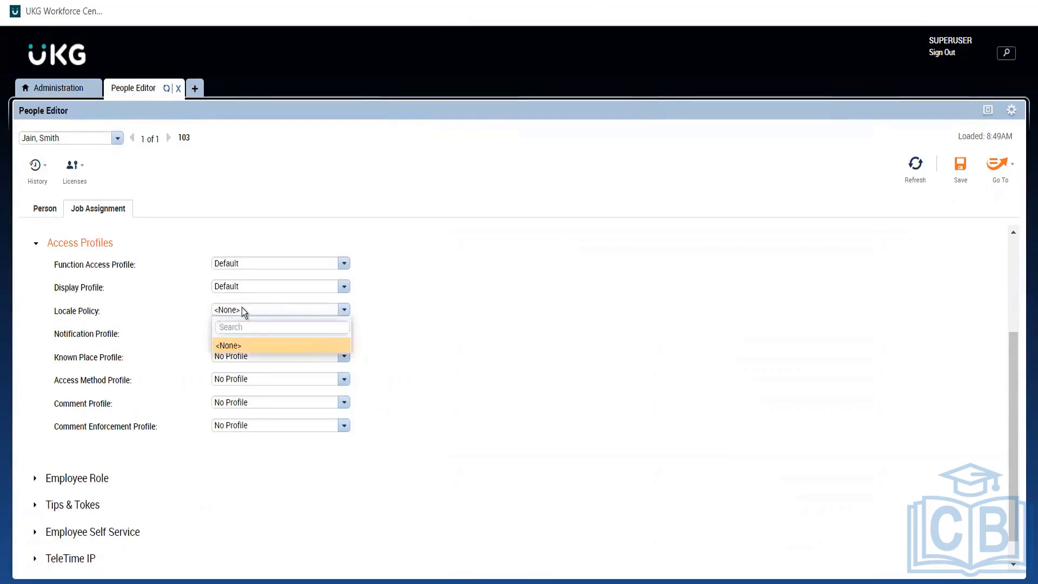
{"action": "left_click", "coordinate": [242, 309]}
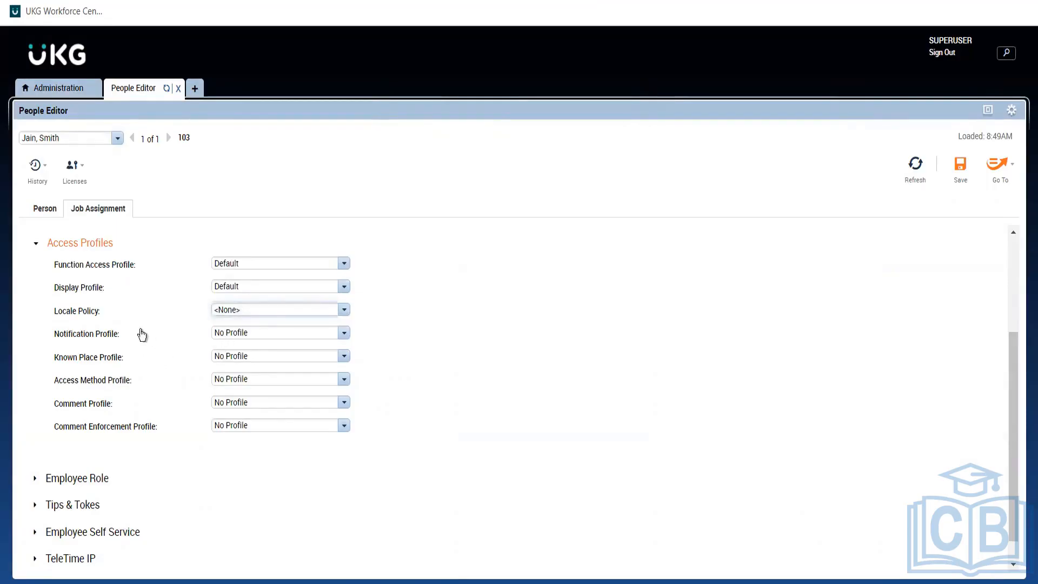
{"action": "left_click", "coordinate": [226, 333]}
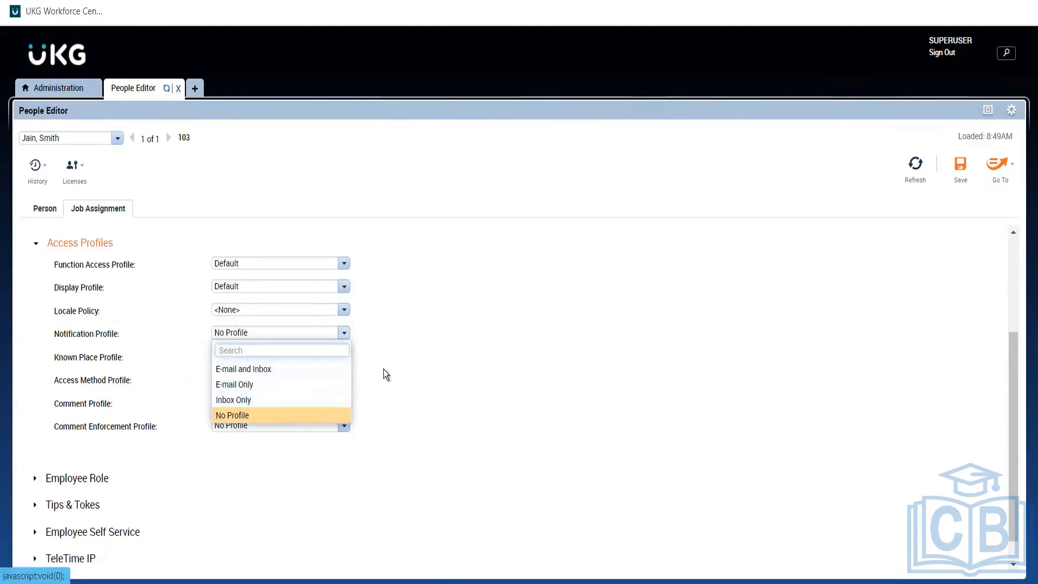
{"action": "left_click", "coordinate": [492, 356]}
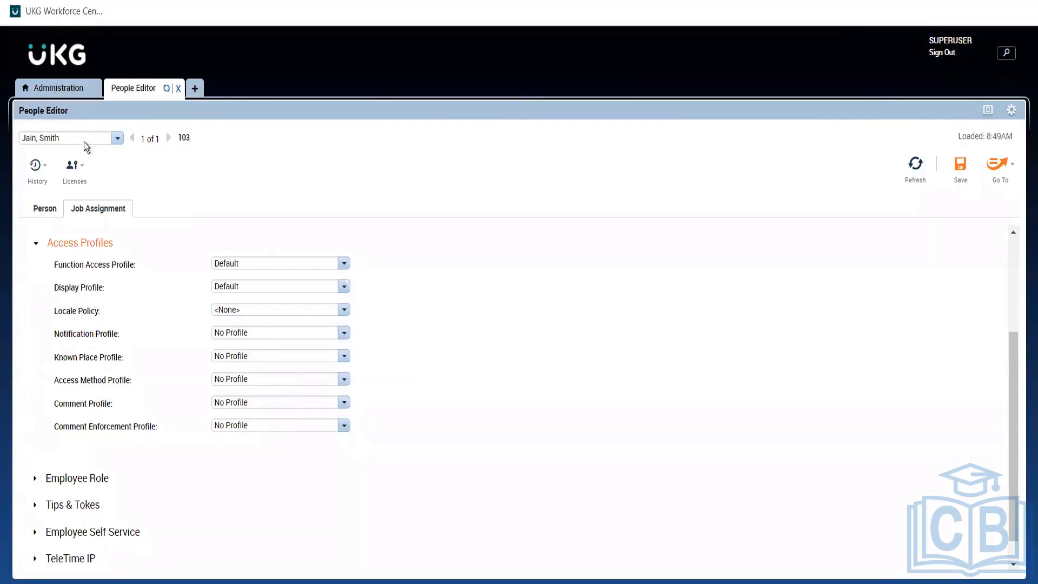
- Compare the employee's Function Access Profile and Display Profile fields with the matching categories in the Administration setup
{"action": "left_click", "coordinate": [65, 95]}
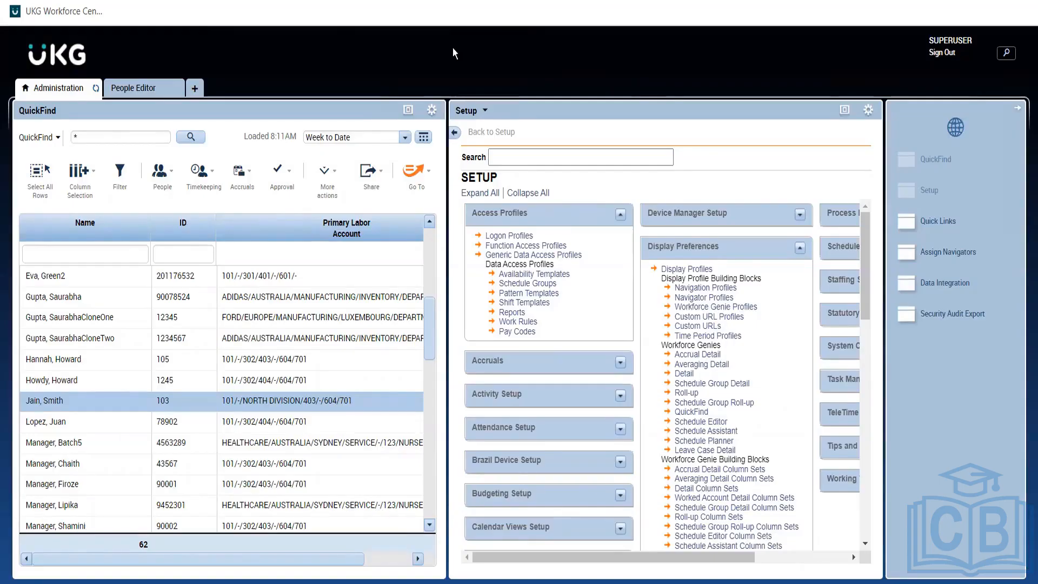
{"action": "left_click", "coordinate": [130, 94]}
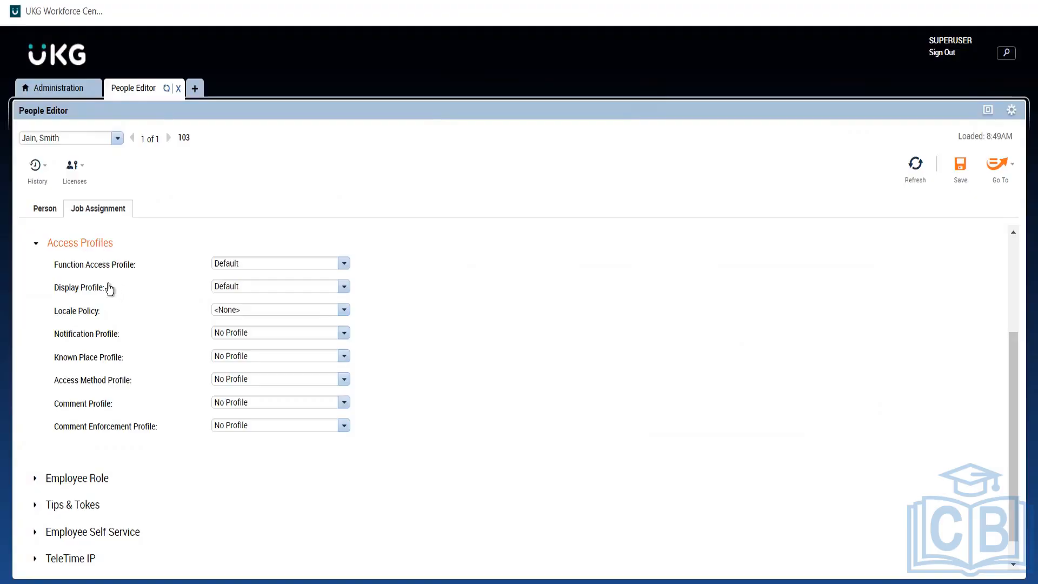
{"action": "left_click_drag", "start_coordinate": [111, 291], "coordinate": [14, 265]}
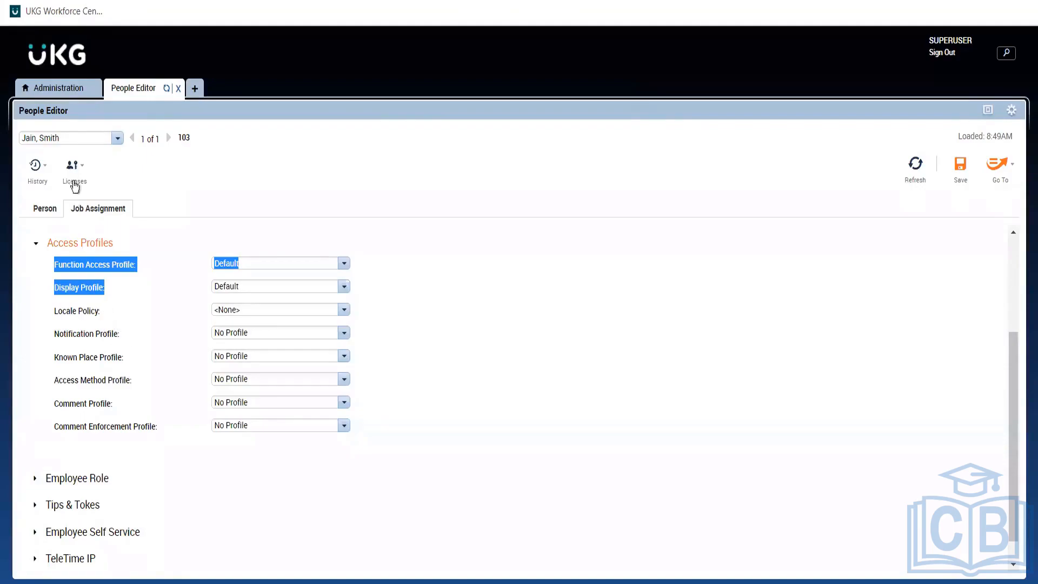
{"action": "left_click", "coordinate": [68, 92]}
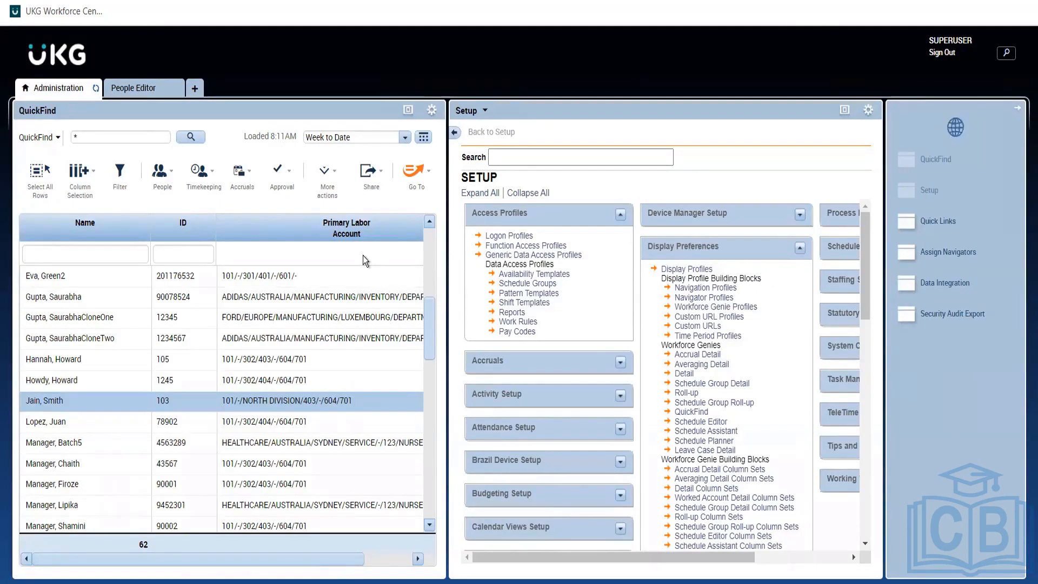
{"action": "left_click", "coordinate": [135, 89]}
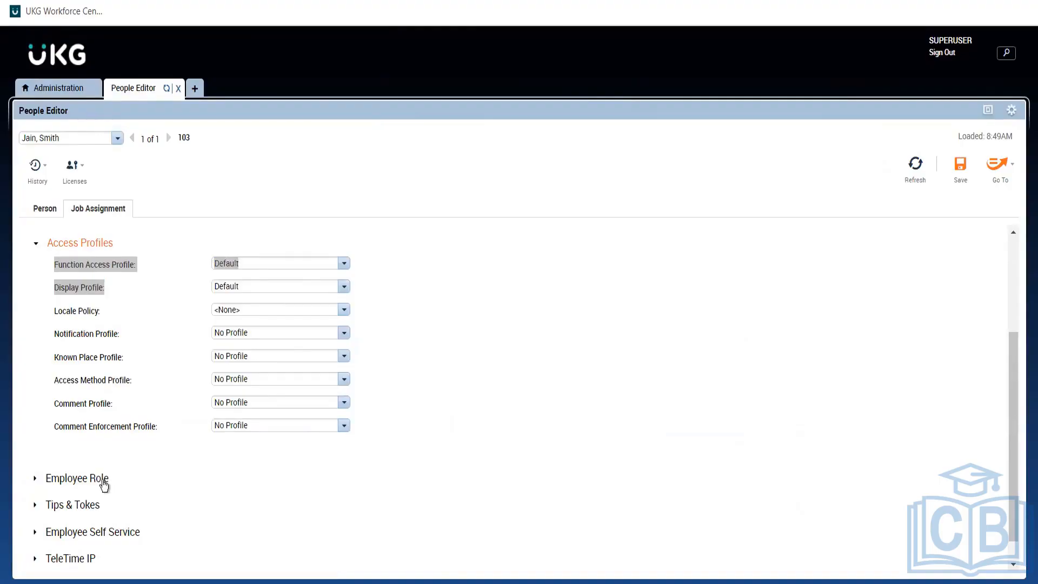
- Save the employee's record in People Editor
{"action": "left_click", "coordinate": [965, 171]}
{"action": "left_click", "coordinate": [965, 171]}
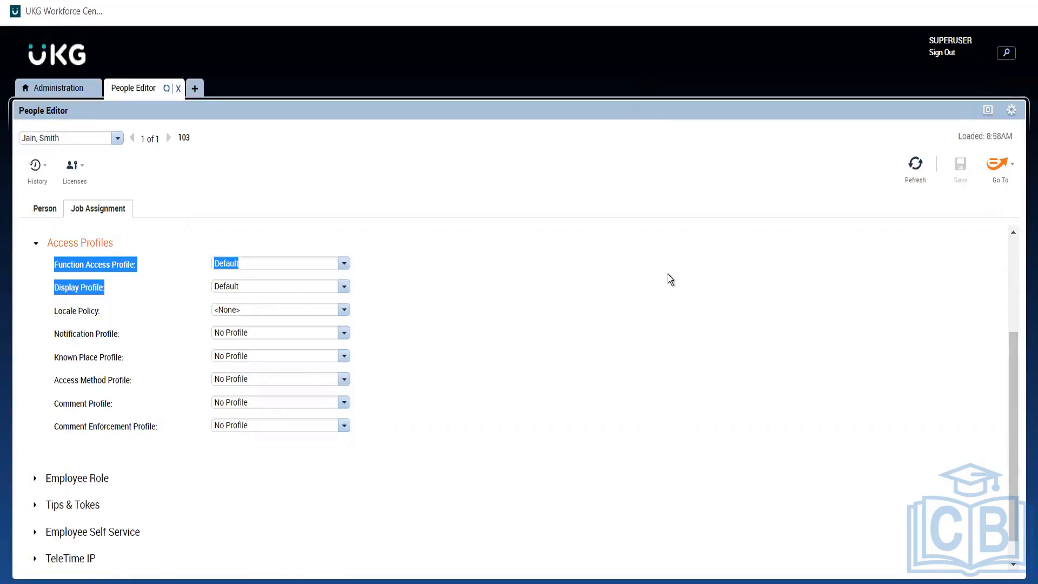
{"action": "left_click", "coordinate": [668, 275]}
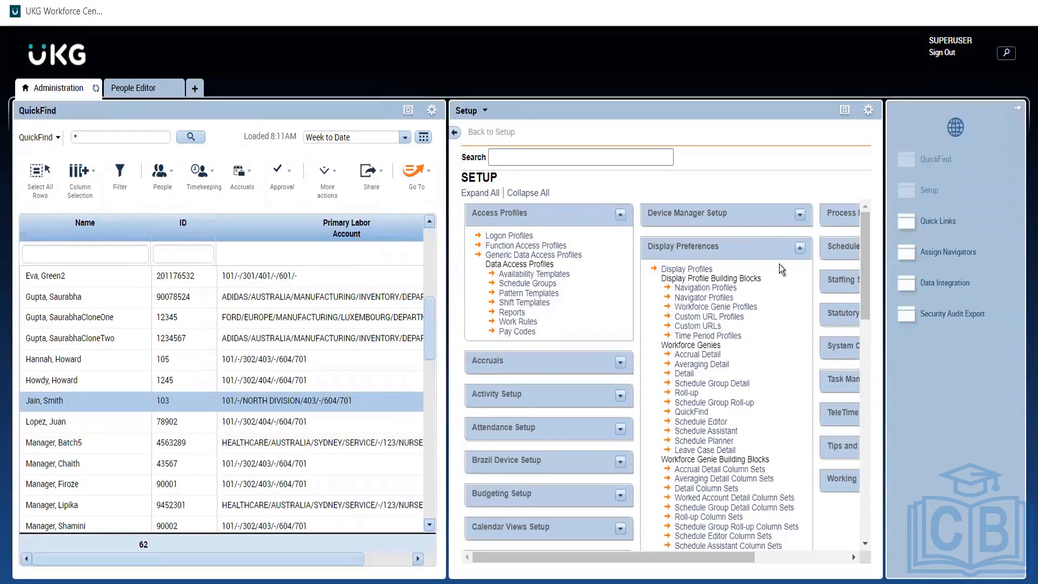
{"action": "left_click", "coordinate": [122, 90]}
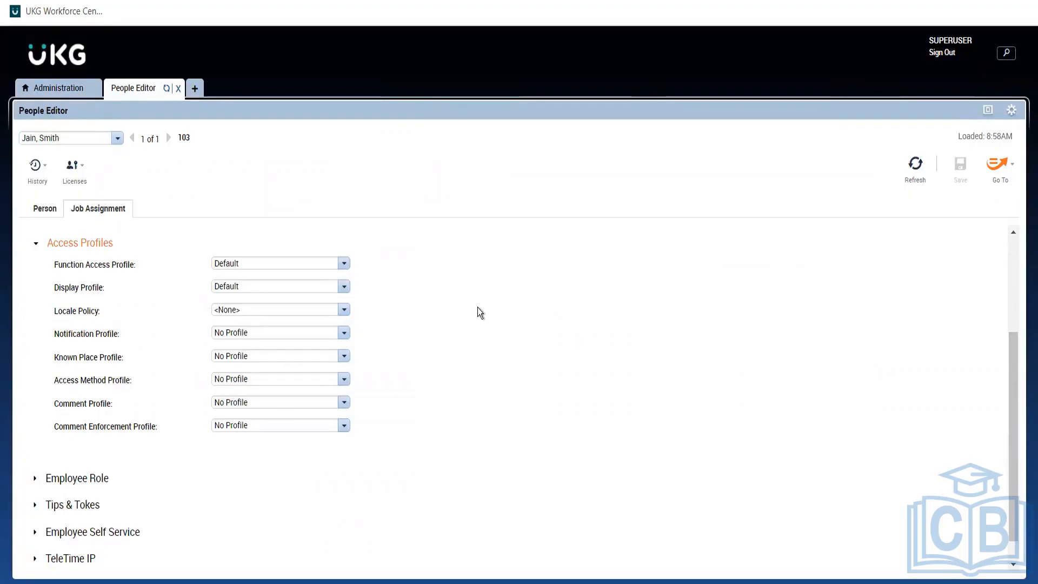
- Collapse Access Profiles, then examine the Pay Codes "Edit" Profile options in the Employee Role section
{"action": "left_click", "coordinate": [101, 244]}
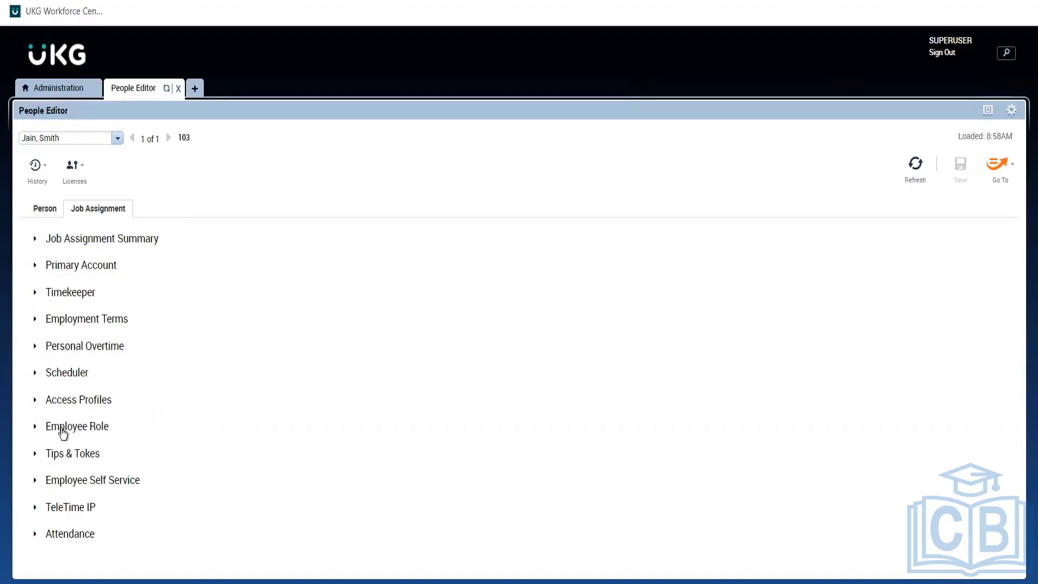
{"action": "left_click", "coordinate": [62, 426]}
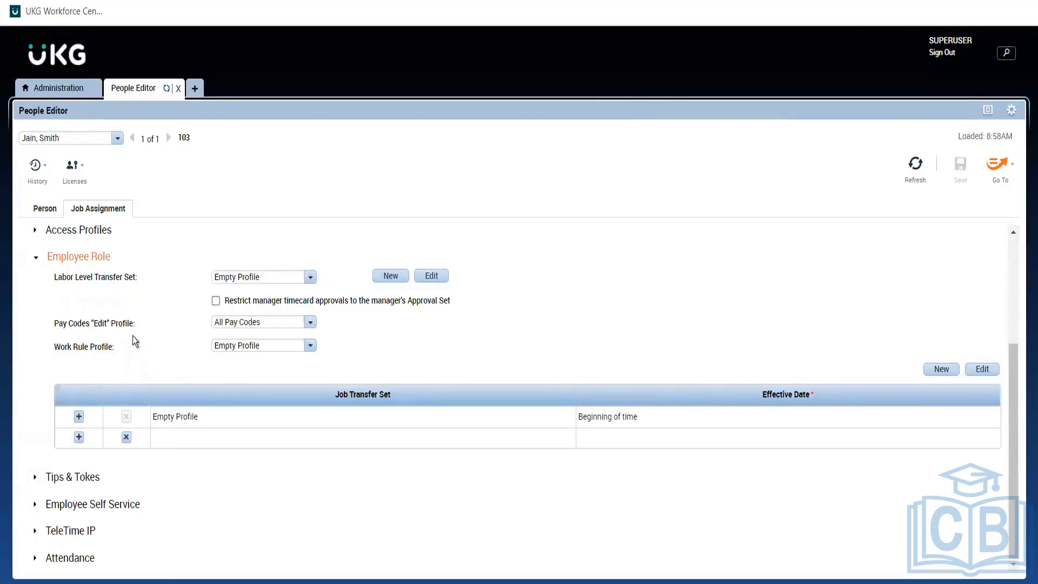
{"action": "left_click", "coordinate": [312, 322]}
{"action": "left_click", "coordinate": [312, 324]}
{"action": "left_click", "coordinate": [311, 322]}
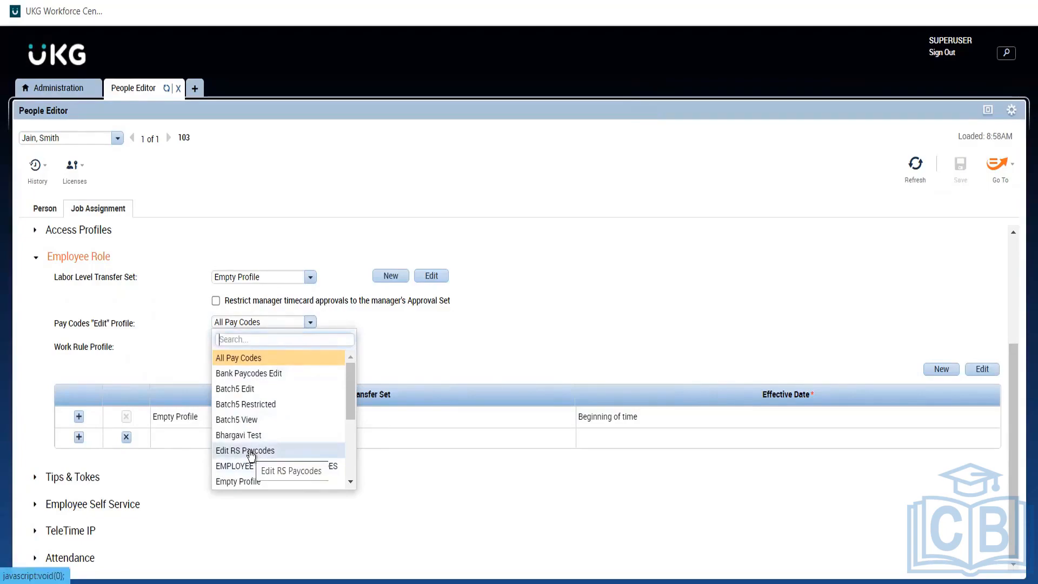
{"action": "left_click", "coordinate": [495, 362]}
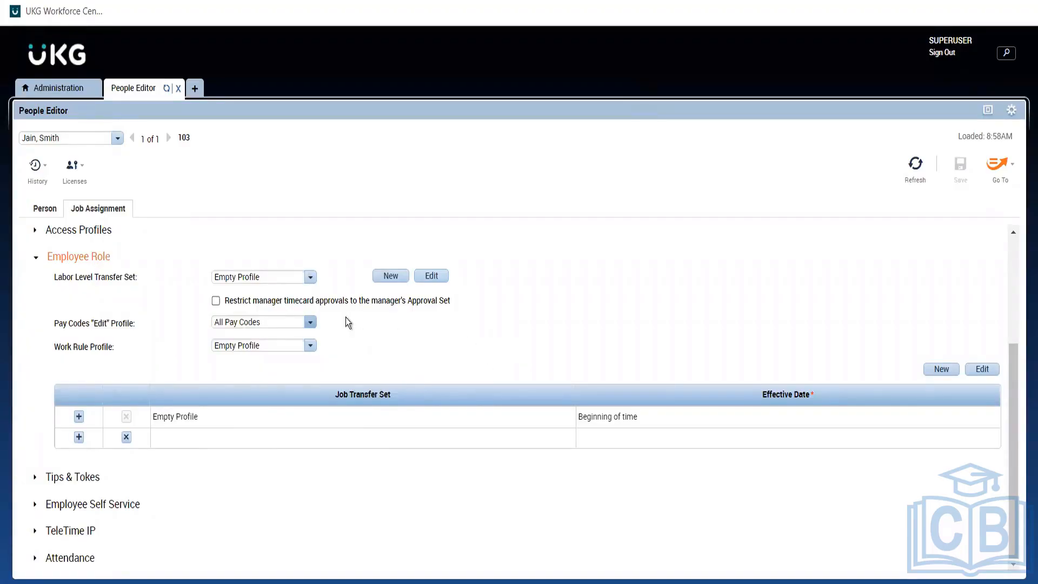
{"action": "left_click", "coordinate": [310, 323]}
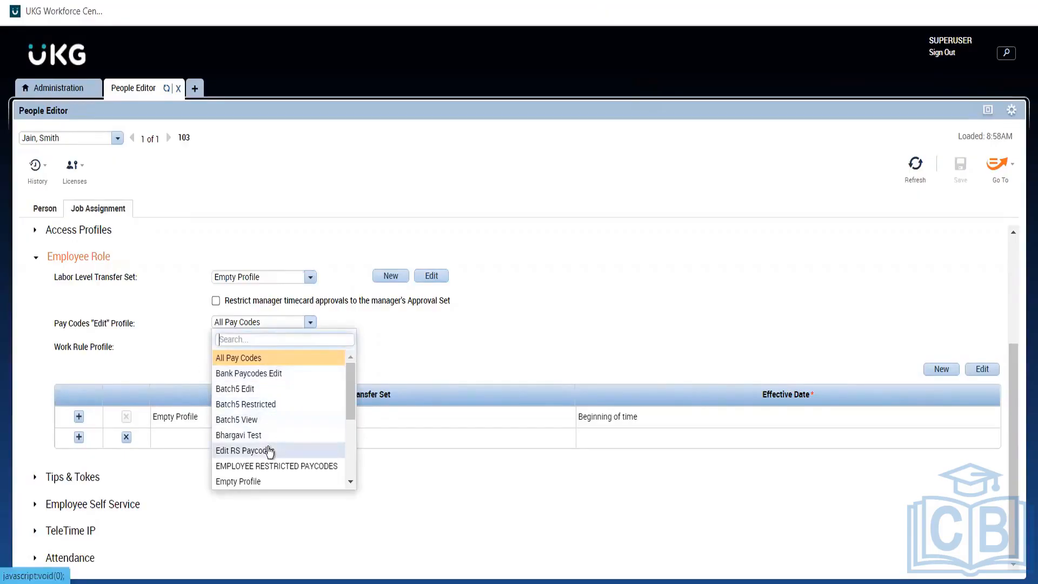
{"action": "left_click", "coordinate": [411, 354]}
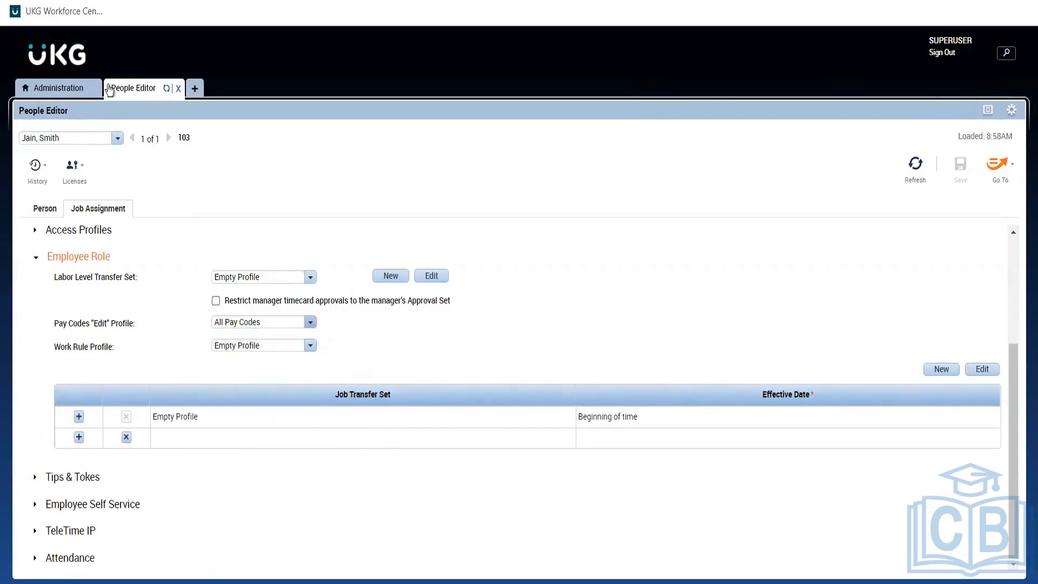
- Locate the Pay Codes and Work Rules data access profiles under Access Profiles in the Administration setup
{"action": "left_click", "coordinate": [57, 87]}
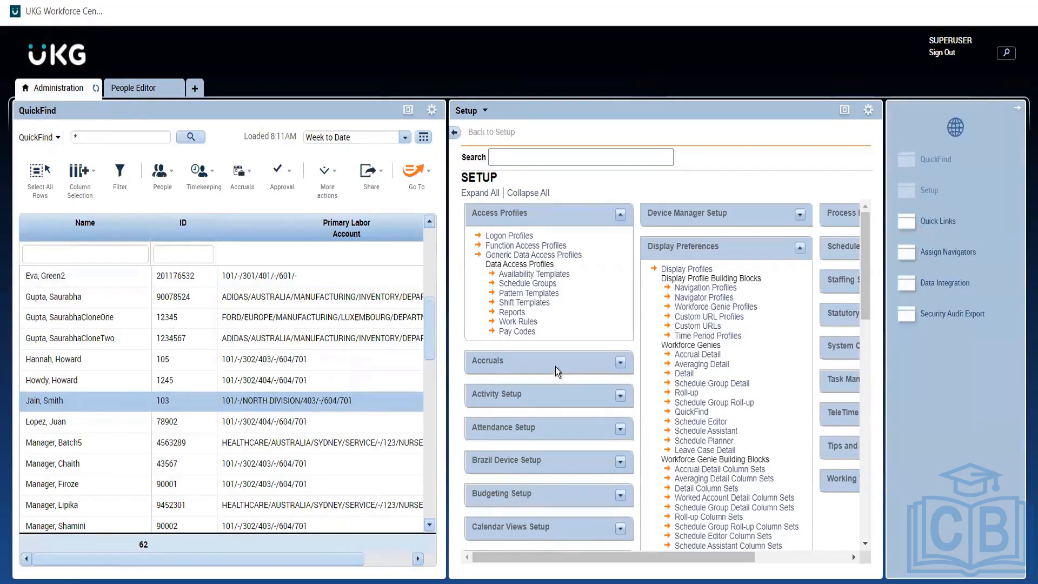
{"action": "left_click_drag", "start_coordinate": [537, 329], "coordinate": [492, 331]}
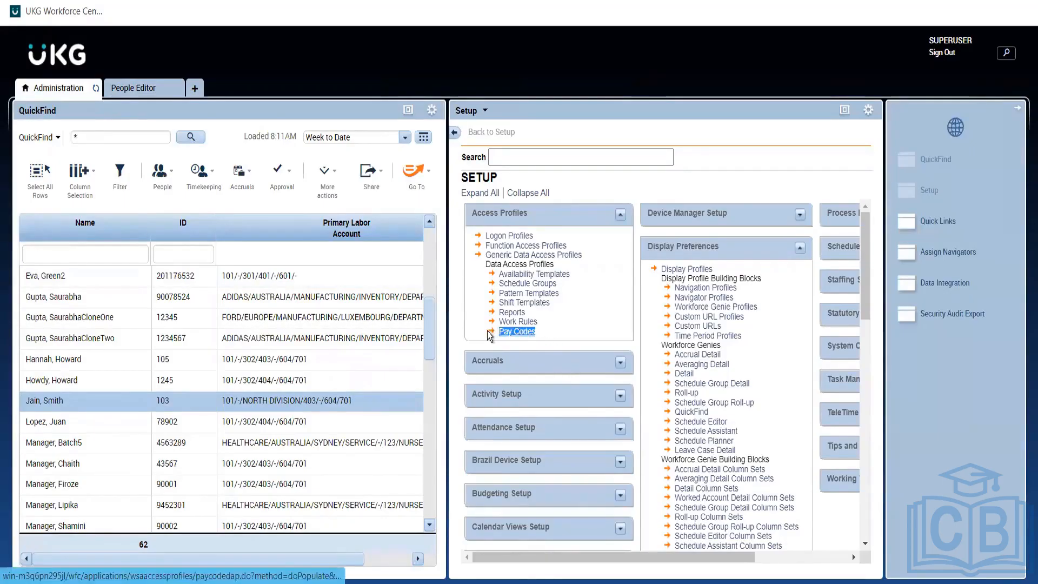
{"action": "left_click", "coordinate": [477, 215]}
{"action": "left_click_drag", "start_coordinate": [478, 214], "coordinate": [532, 210]}
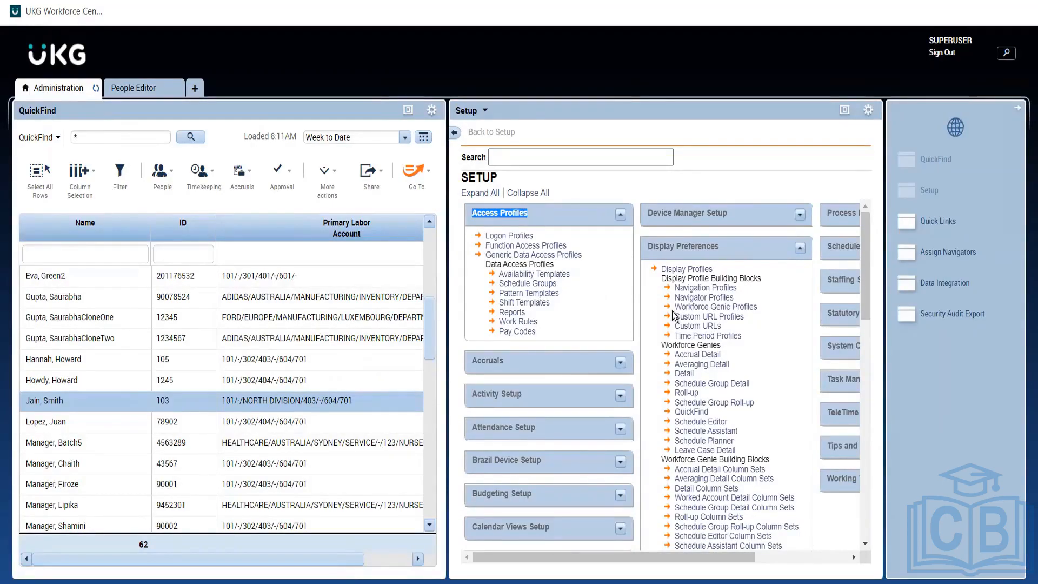
{"action": "left_click", "coordinate": [526, 216]}
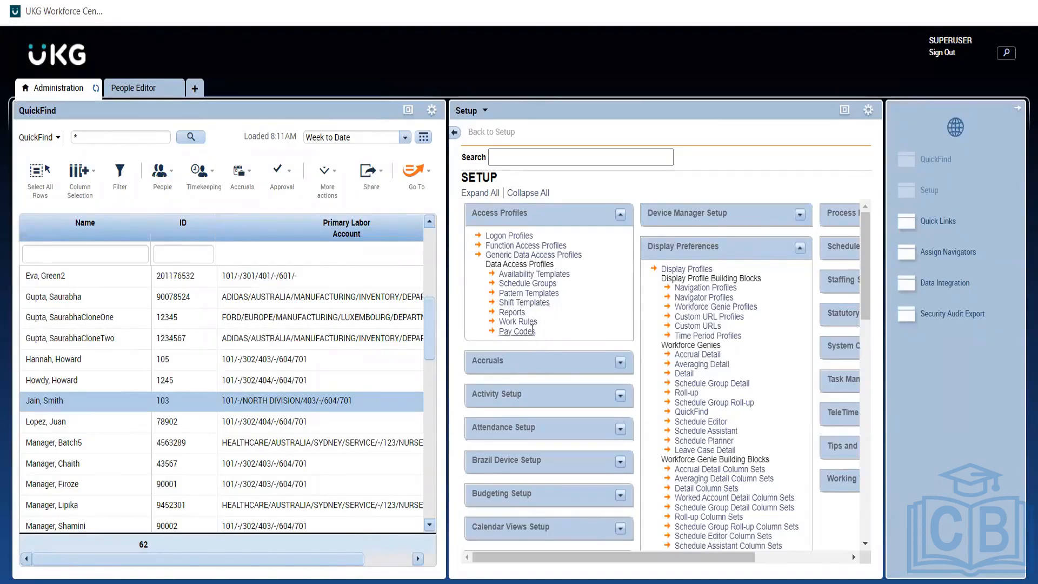
{"action": "left_click_drag", "start_coordinate": [537, 327], "coordinate": [487, 326]}
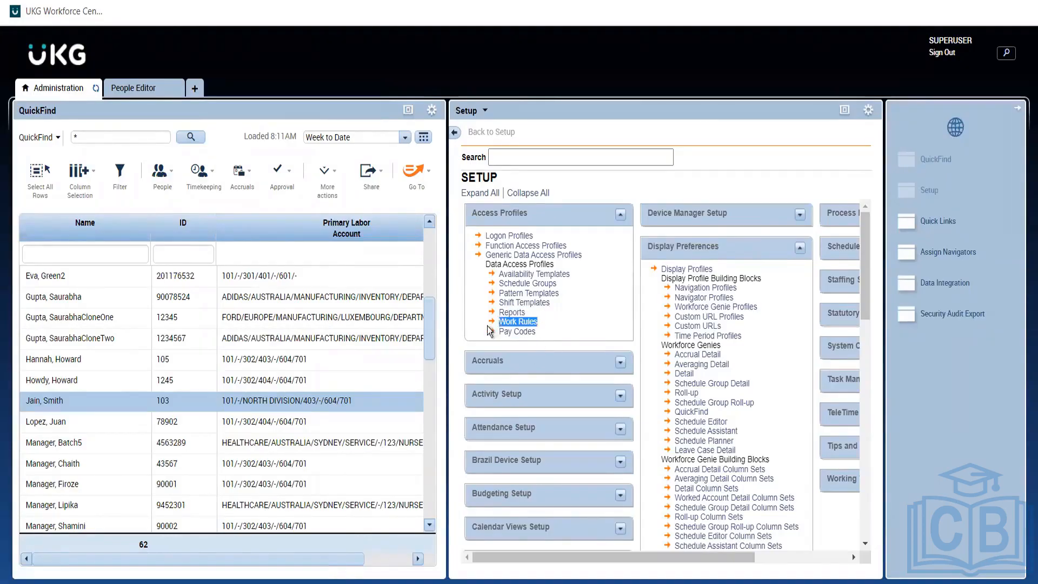
- Open the list of pay code data access profiles from the Administration setup
{"action": "left_click", "coordinate": [133, 88]}
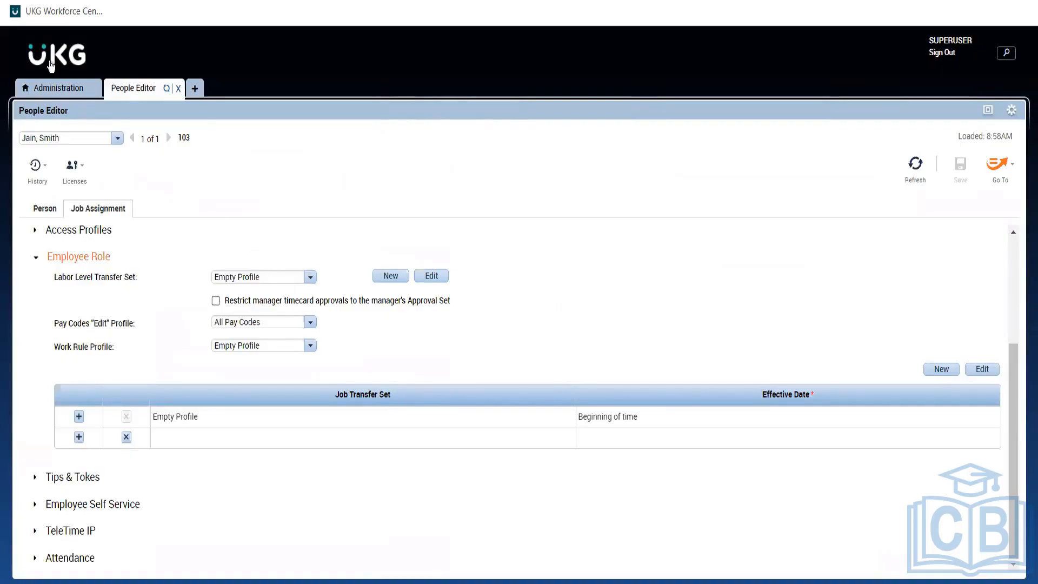
{"action": "left_click", "coordinate": [58, 88]}
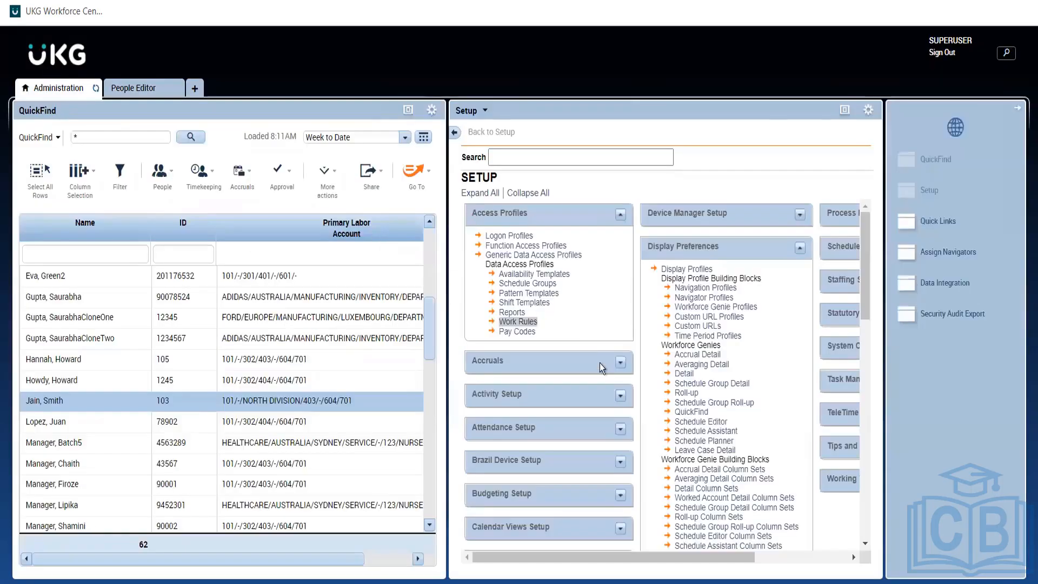
{"action": "left_click", "coordinate": [530, 335]}
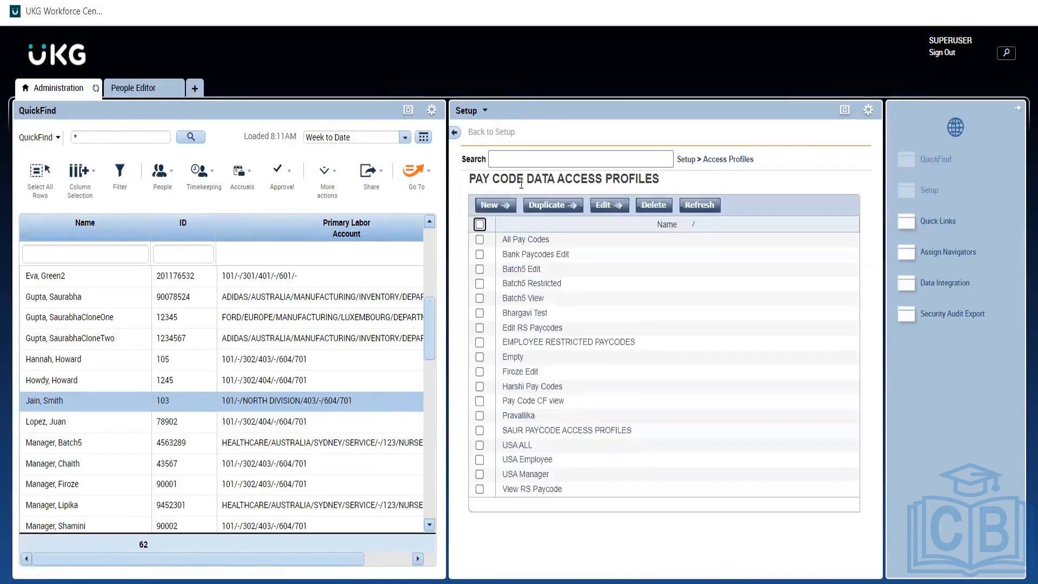
- Examine an existing profile's selected pay codes, then return to Setup and review the Work Rules and Pay Codes entries
{"action": "left_click", "coordinate": [524, 419]}
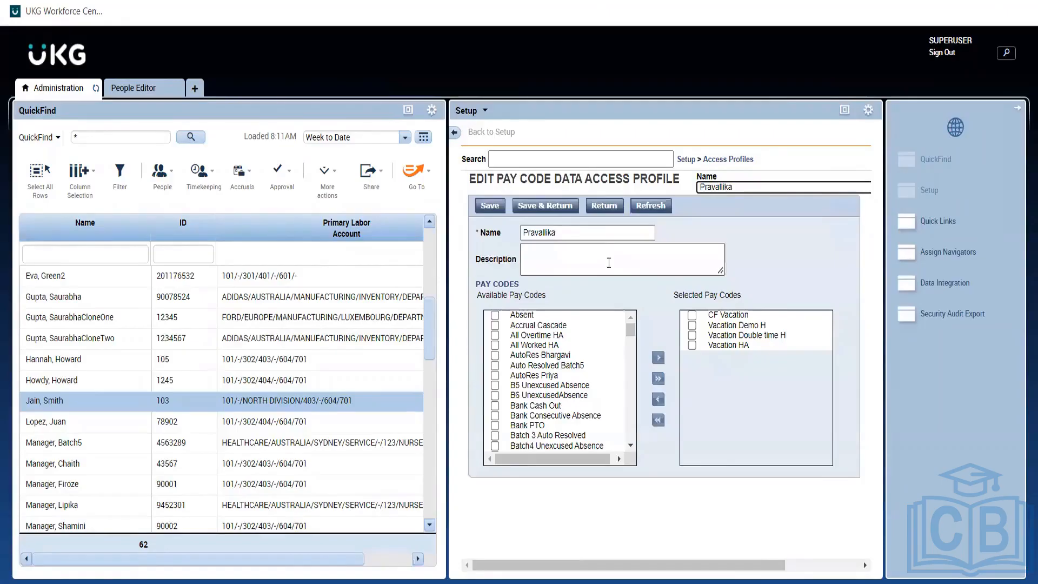
{"action": "left_click", "coordinate": [684, 159]}
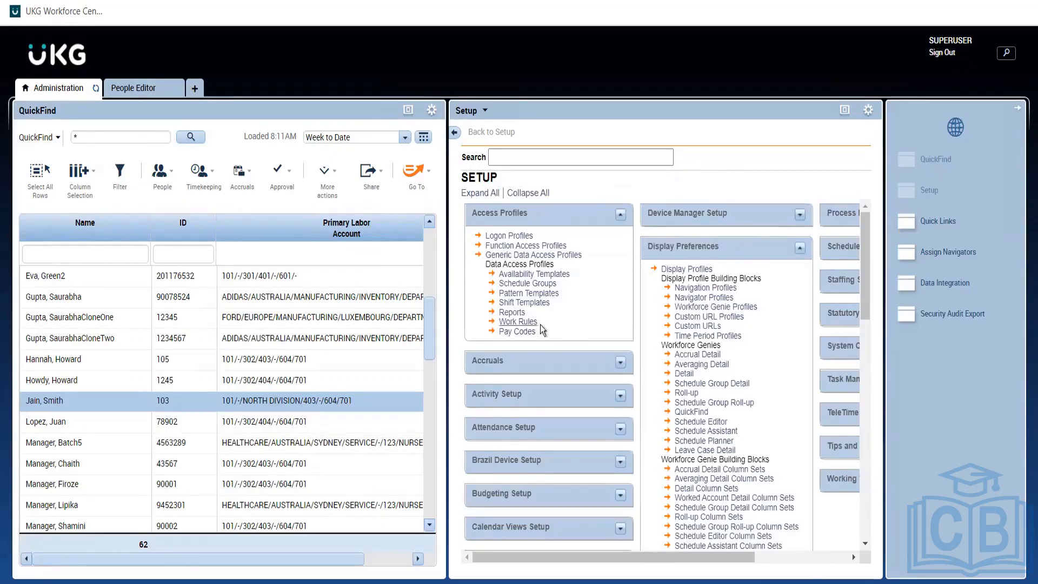
{"action": "left_click_drag", "start_coordinate": [546, 333], "coordinate": [488, 325]}
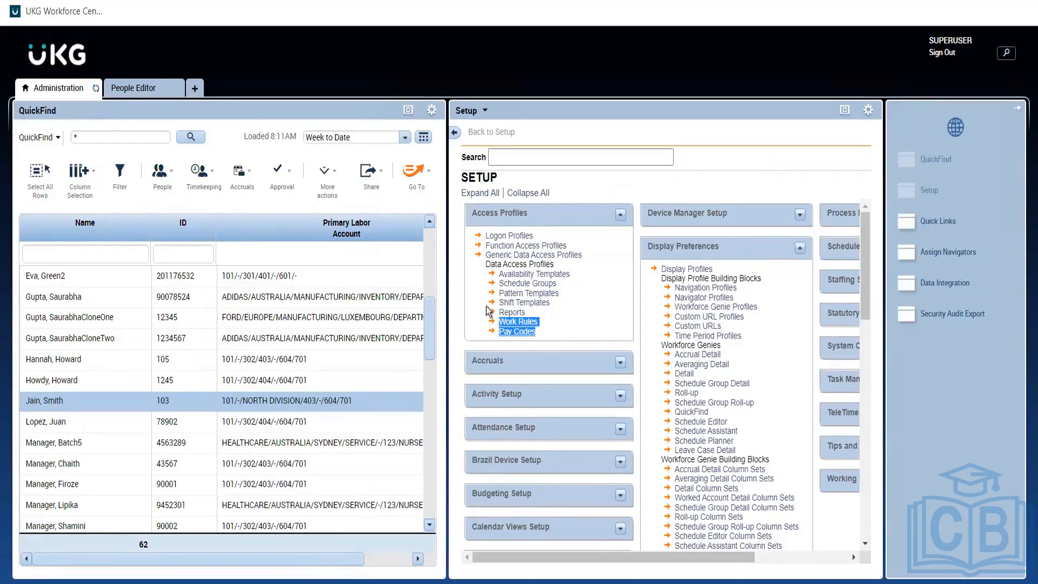
{"action": "left_click", "coordinate": [581, 333]}
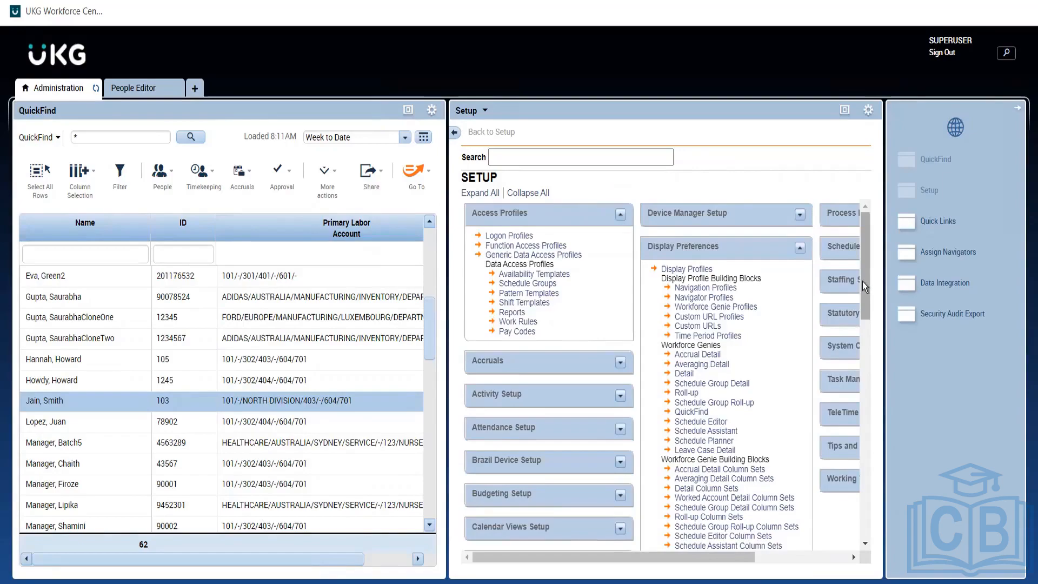
{"action": "left_click_drag", "start_coordinate": [861, 306], "coordinate": [884, 497]}
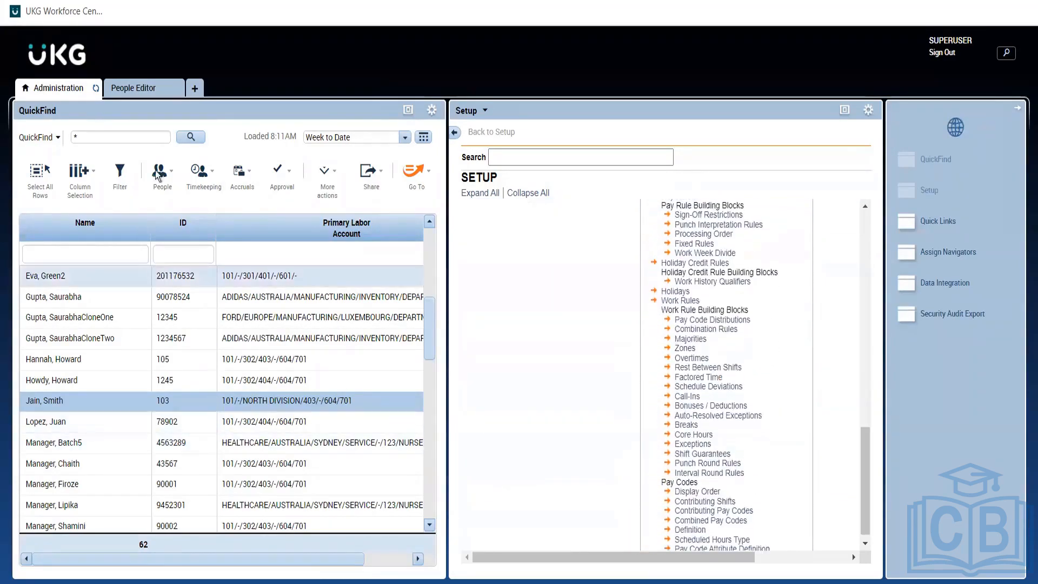
- Collapse the Employee Role section in People Editor, then open the selected employee's timecard from QuickFind
{"action": "left_click", "coordinate": [150, 91]}
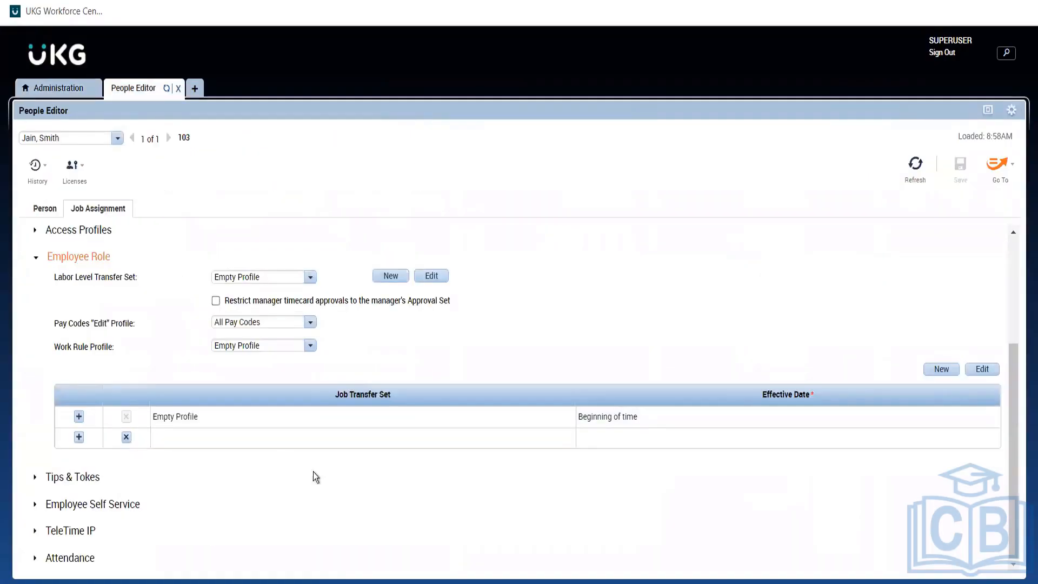
{"action": "left_click", "coordinate": [81, 259]}
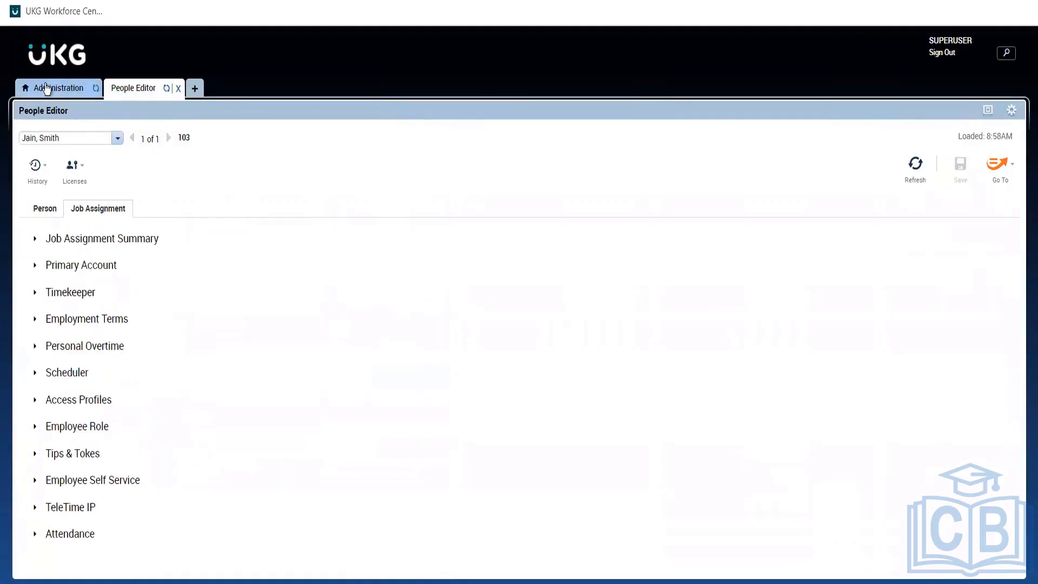
{"action": "left_click", "coordinate": [47, 88]}
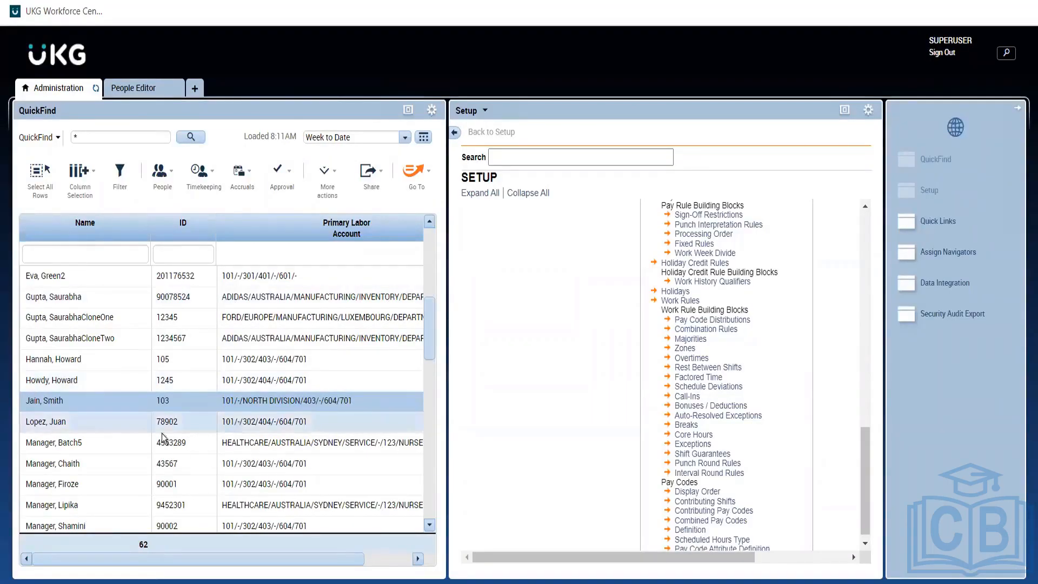
{"action": "double_click", "coordinate": [47, 400]}
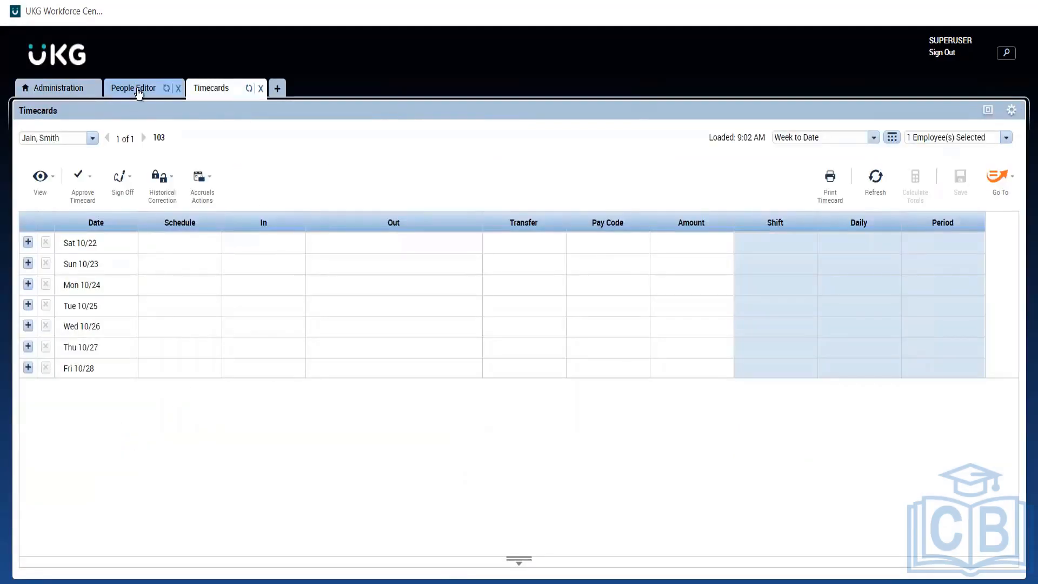
- Compare the People Editor and Timecards workspaces and examine the Go To, Timekeeping and People actions available in QuickFind
{"action": "left_click", "coordinate": [138, 92]}
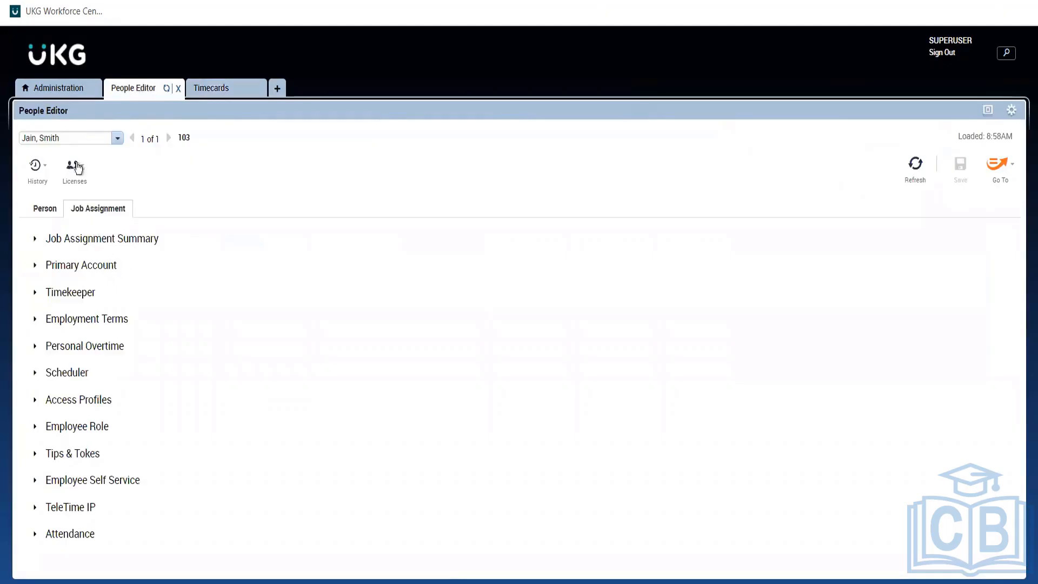
{"action": "left_click", "coordinate": [65, 92]}
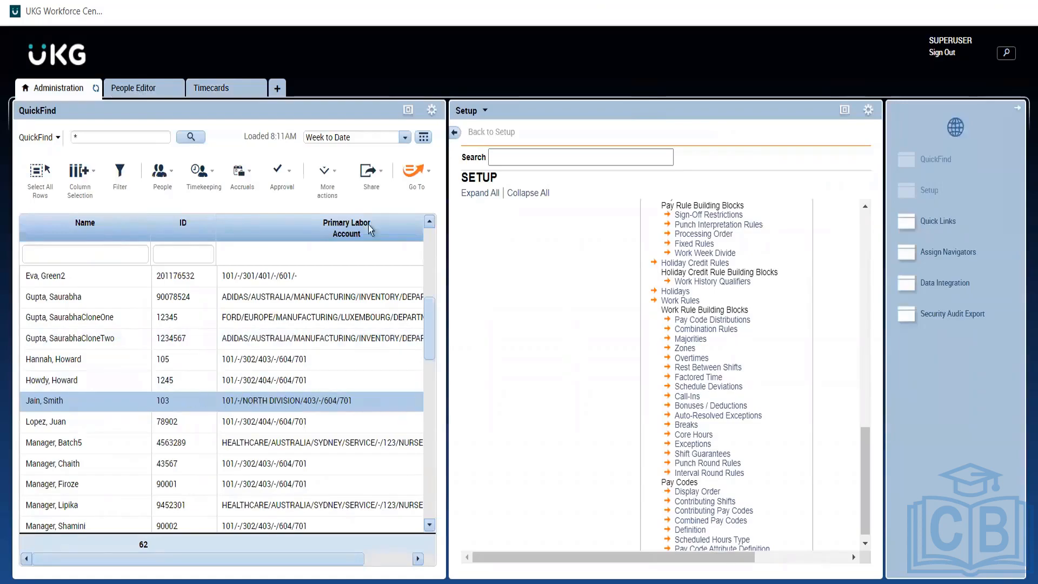
{"action": "left_click", "coordinate": [416, 183]}
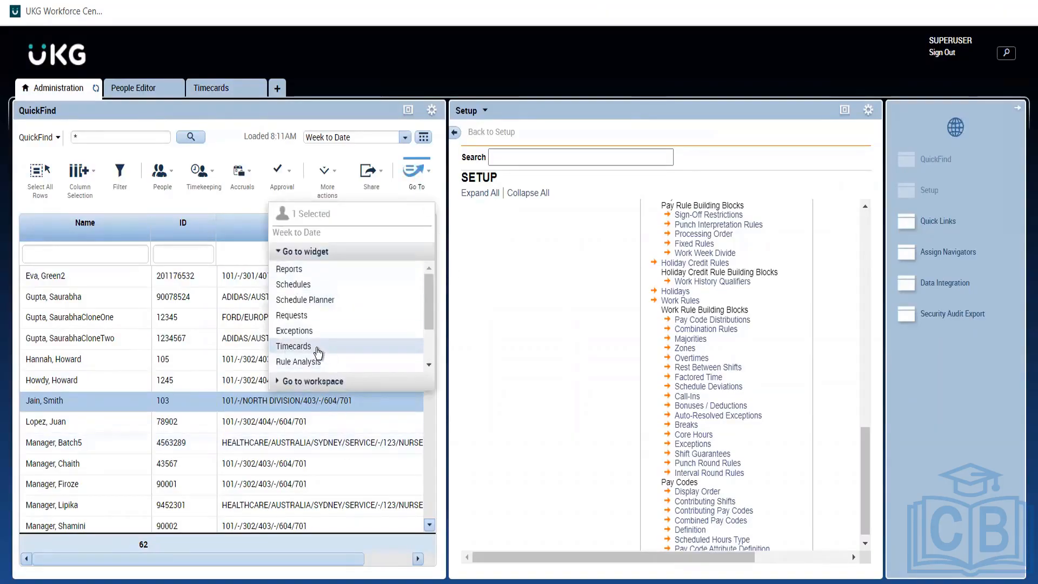
{"action": "left_click", "coordinate": [209, 92]}
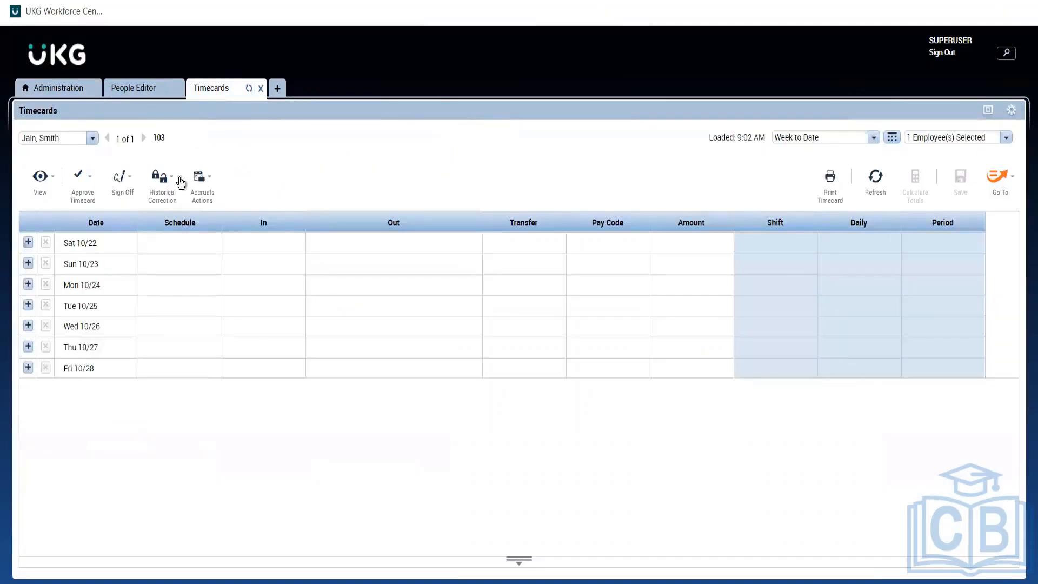
{"action": "left_click", "coordinate": [142, 91]}
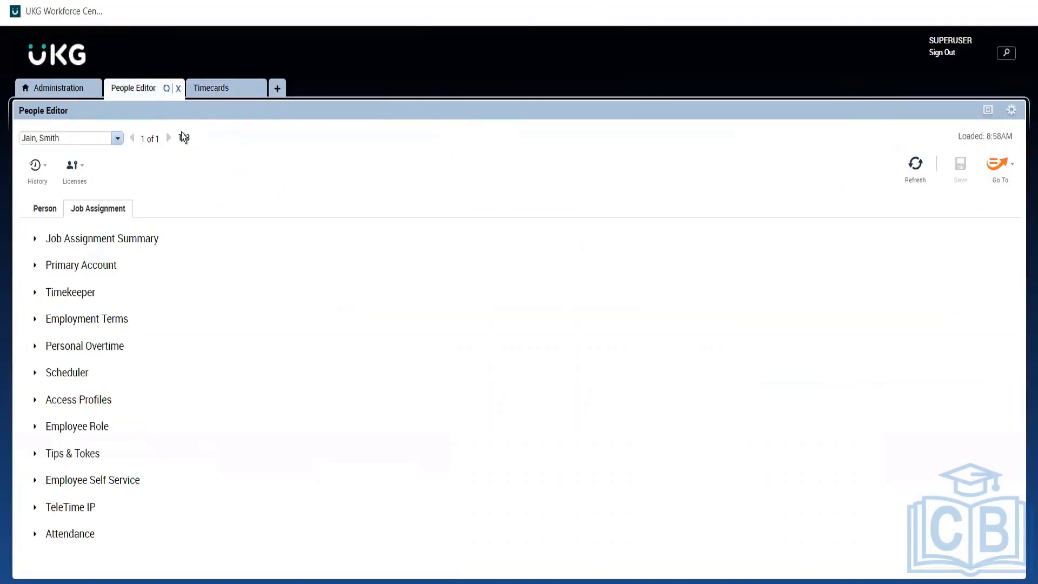
{"action": "left_click", "coordinate": [74, 91]}
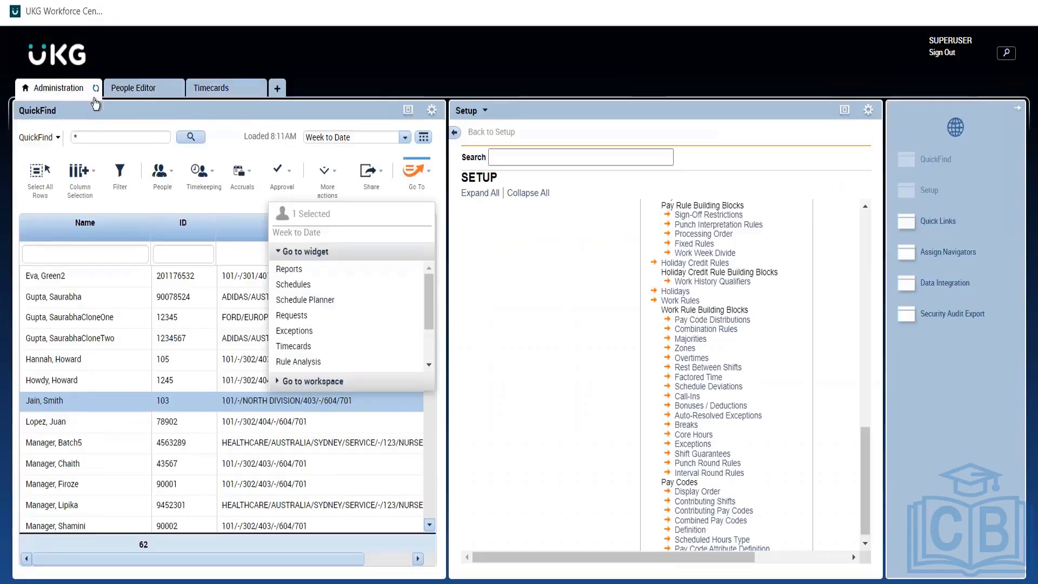
{"action": "left_click", "coordinate": [205, 178]}
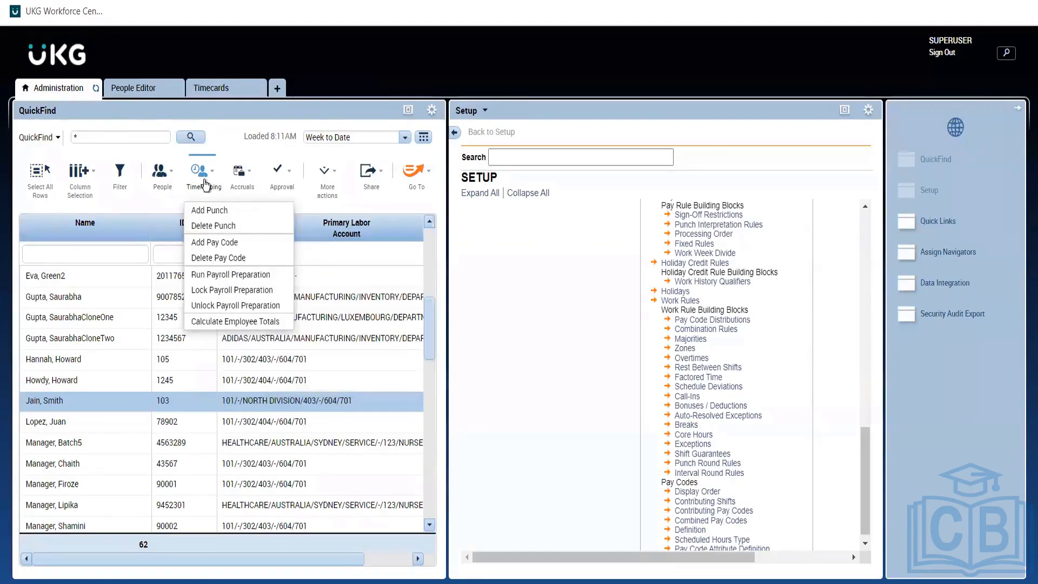
{"action": "left_click", "coordinate": [160, 208]}
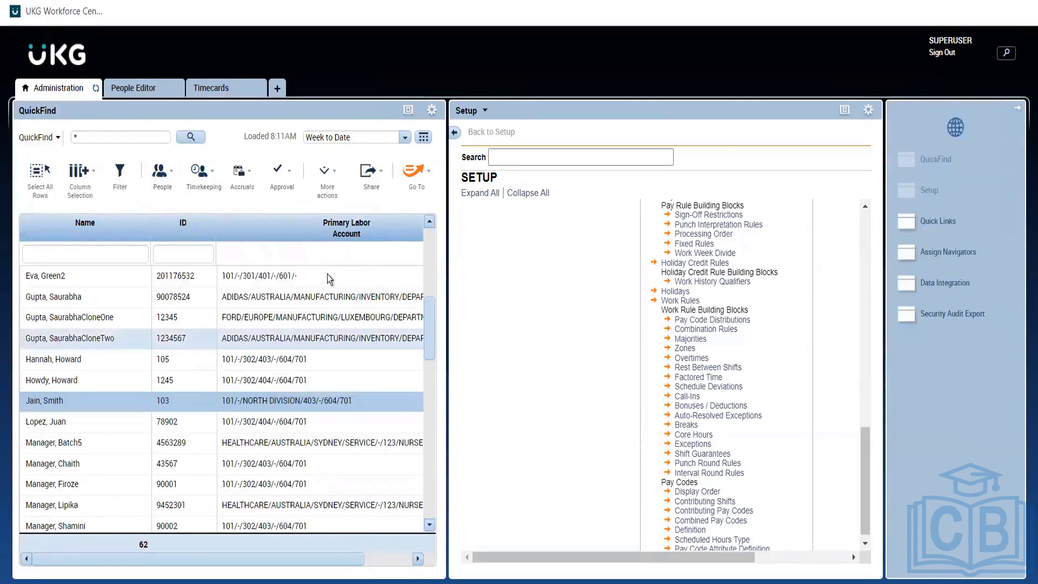
{"action": "left_click", "coordinate": [410, 186]}
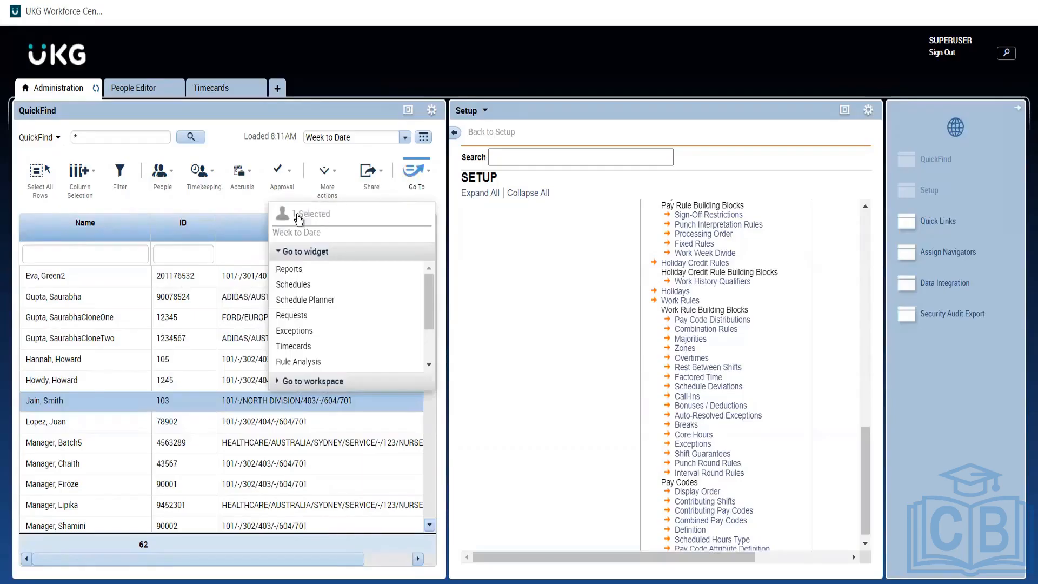
{"action": "left_click", "coordinate": [151, 204]}
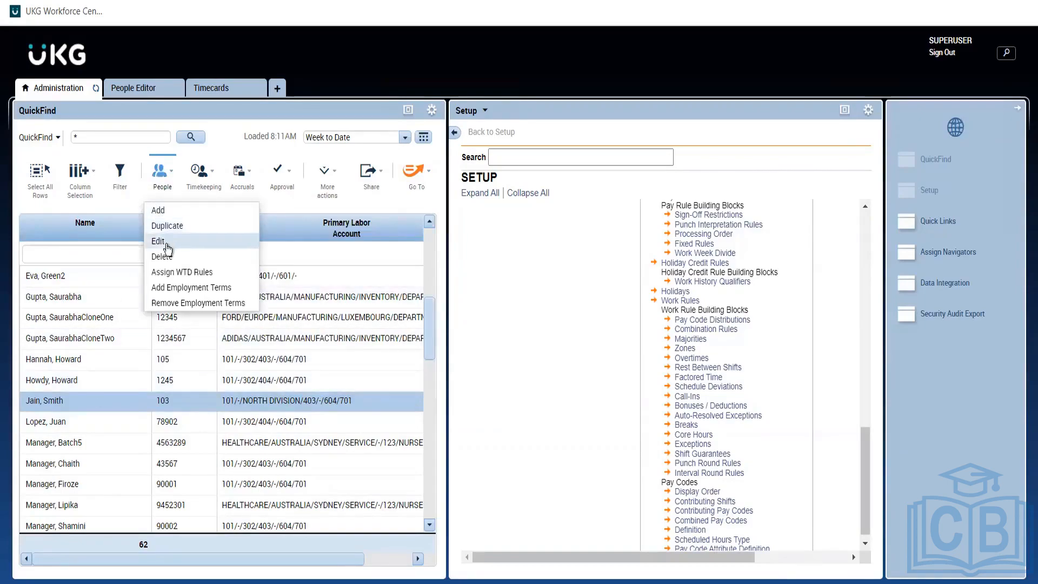
{"action": "left_click", "coordinate": [53, 405]}
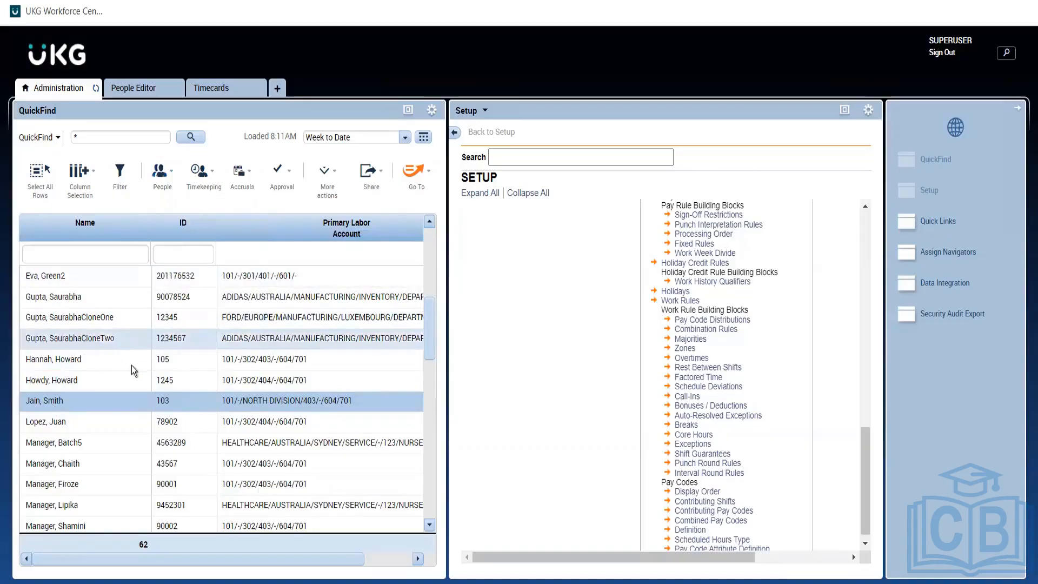
- Review the Go To widgets for the selected employee in QuickFind and open the Timecards widget
{"action": "left_click", "coordinate": [413, 177]}
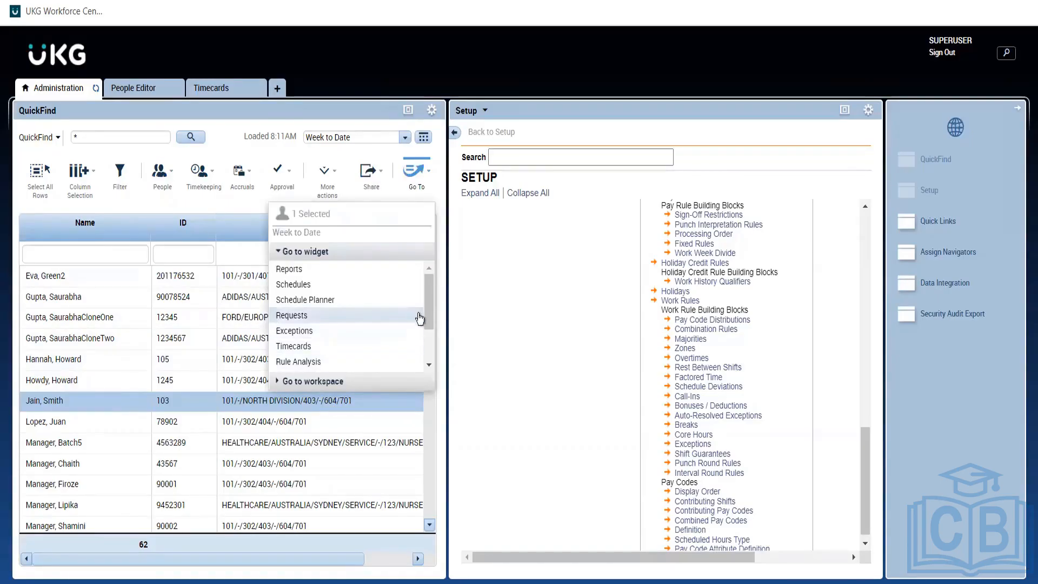
{"action": "left_click_drag", "start_coordinate": [424, 304], "coordinate": [424, 334]}
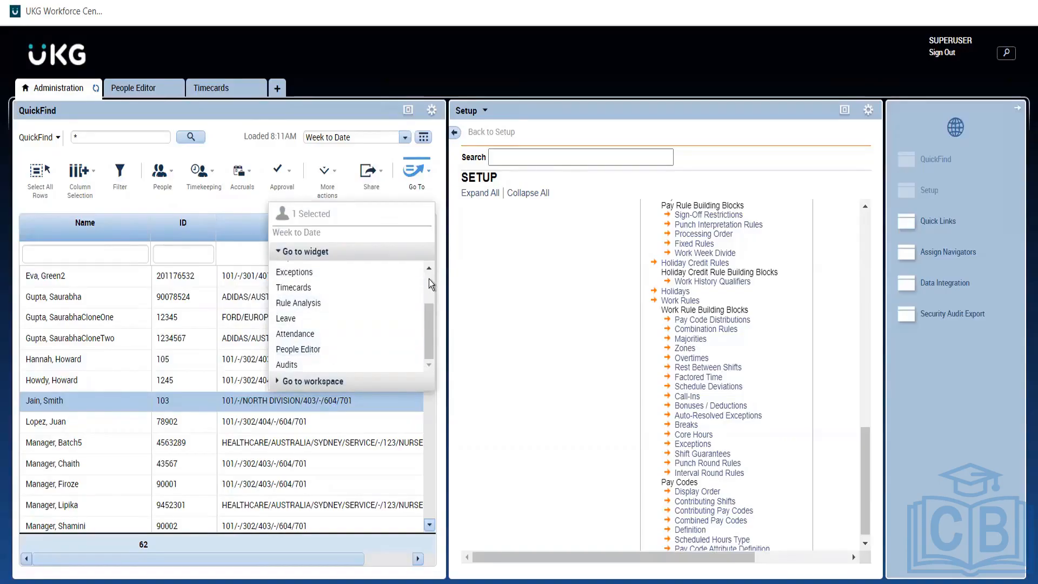
{"action": "scroll", "coordinate": [430, 278], "scroll_direction": "up", "scroll_amount": 2}
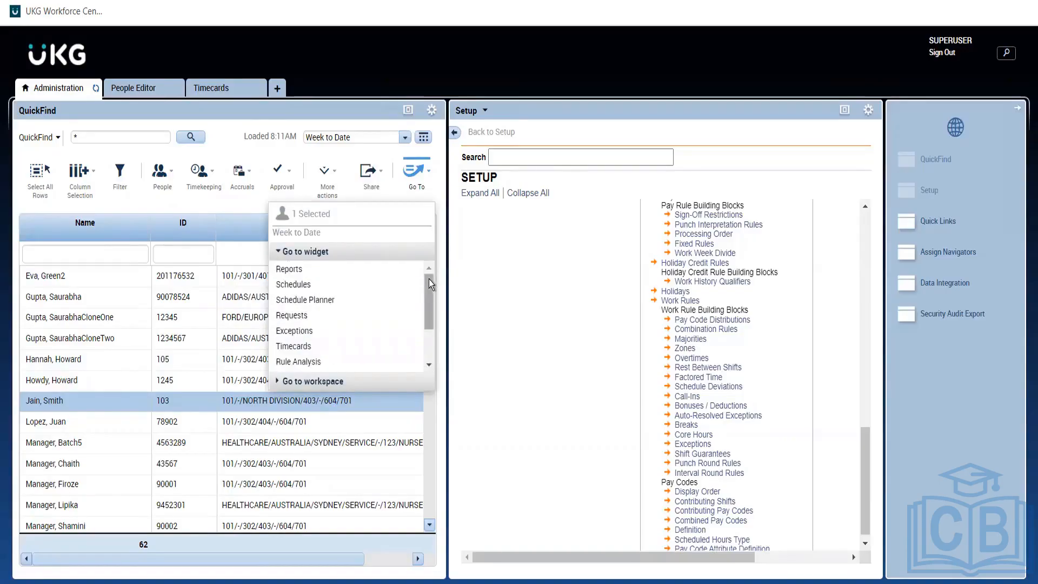
{"action": "left_click", "coordinate": [286, 347]}
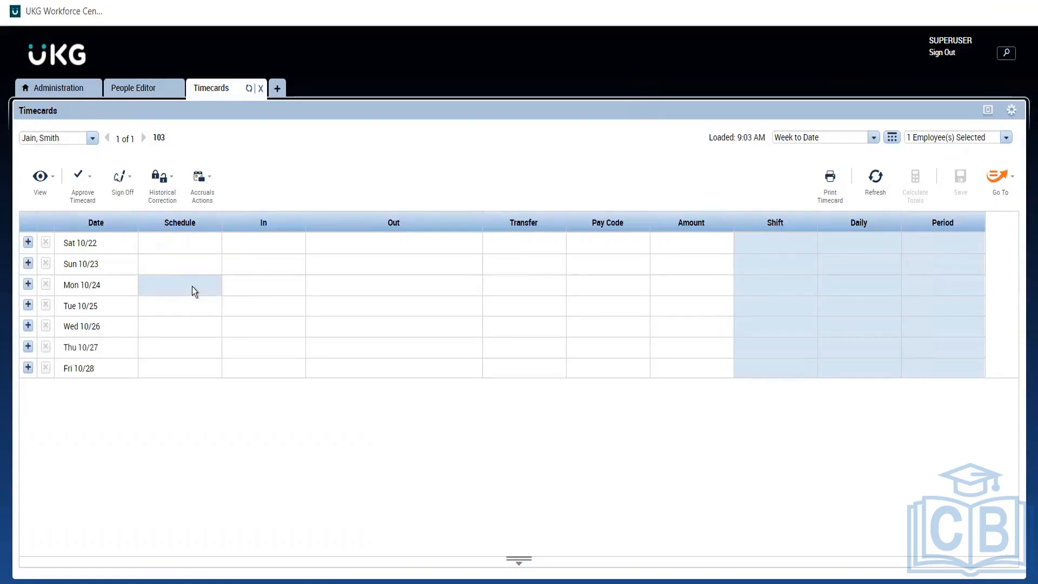
- Enter an 8:05AM in punch and a 5:55PM out punch for Mon 10/24 and save the timecard
{"action": "left_click", "coordinate": [250, 290]}
{"action": "left_click", "coordinate": [252, 286]}
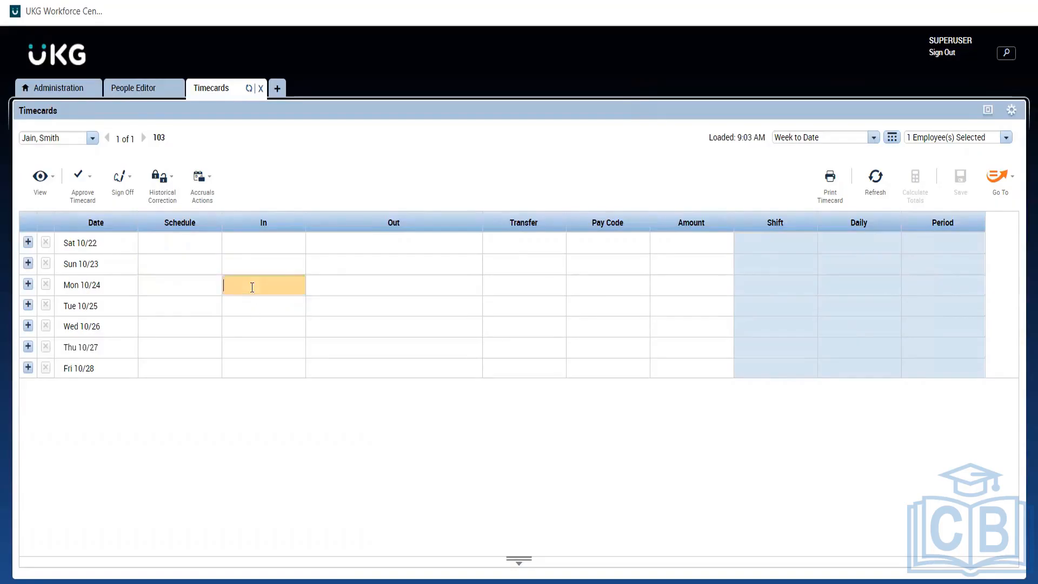
{"action": "type", "text": "8:05a"}
{"action": "left_click", "coordinate": [378, 277]}
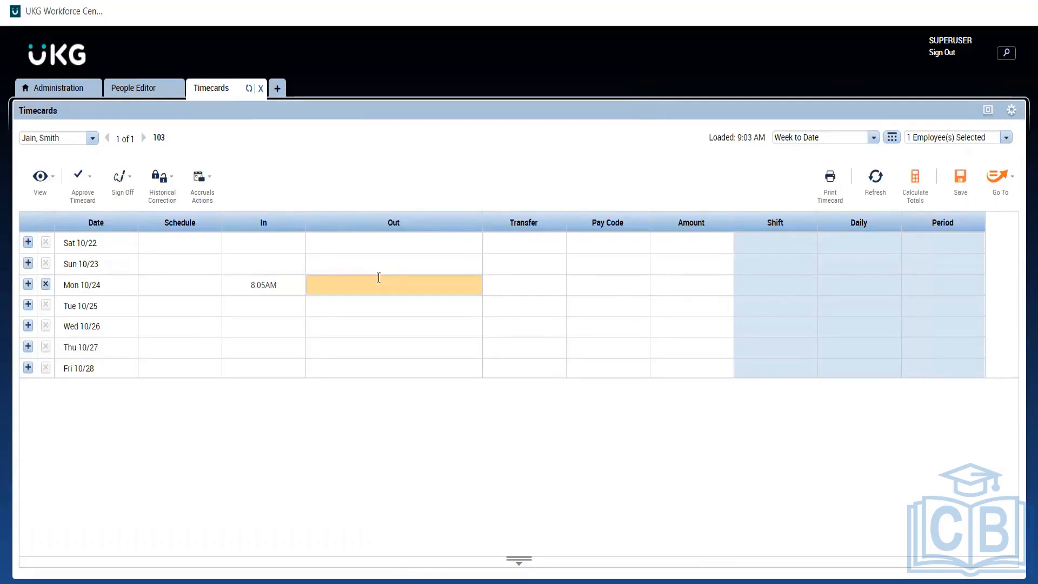
{"action": "type", "text": "5:55p"}
{"action": "key", "text": "Return"}
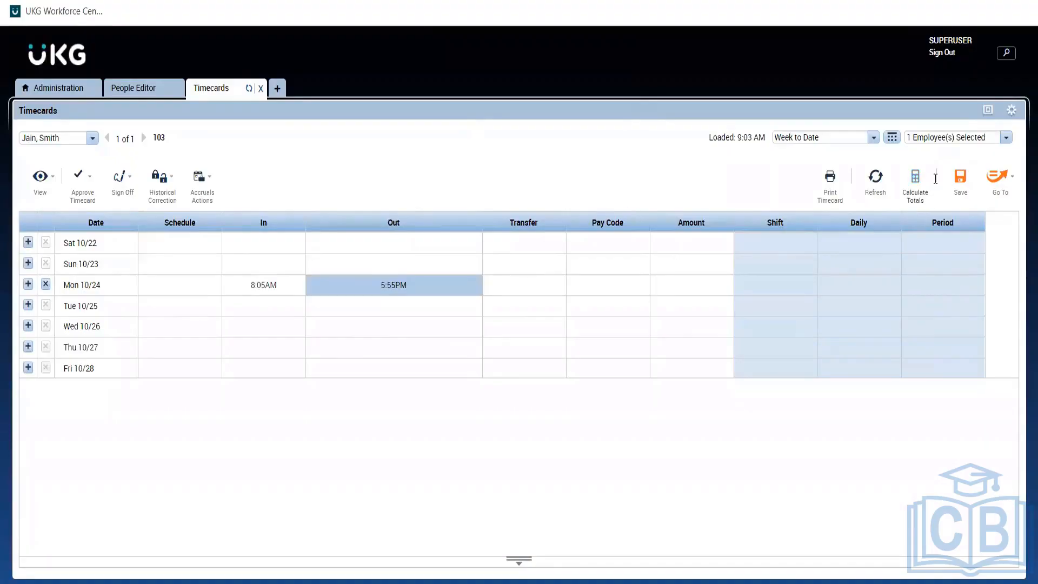
{"action": "left_click", "coordinate": [960, 180]}
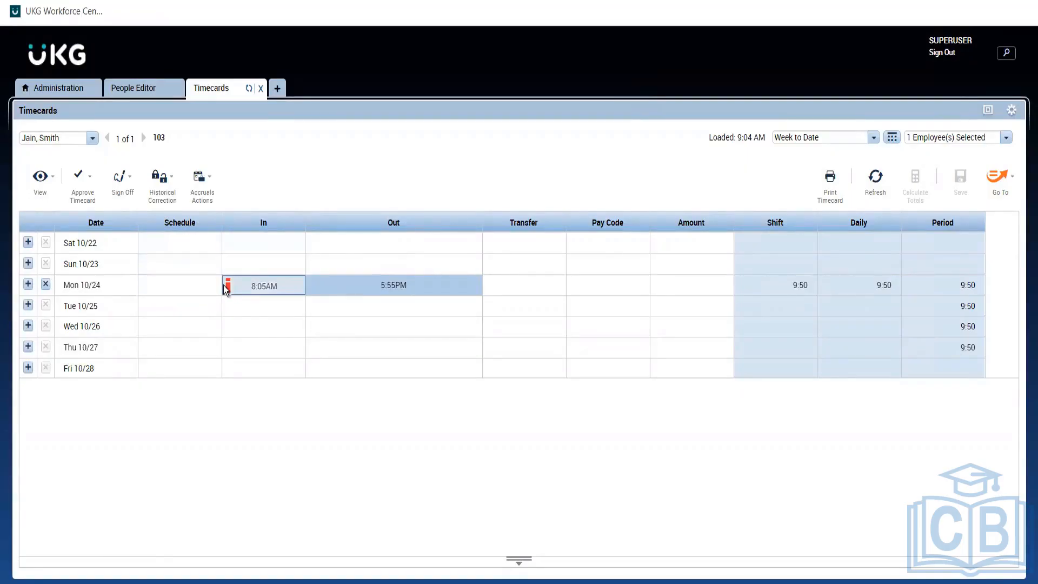
- Examine the exception on the Mon 10/24 in punch, then display the timecard's Totals by pay code in an enlarged details area
{"action": "mouse_move", "coordinate": [228, 293]}
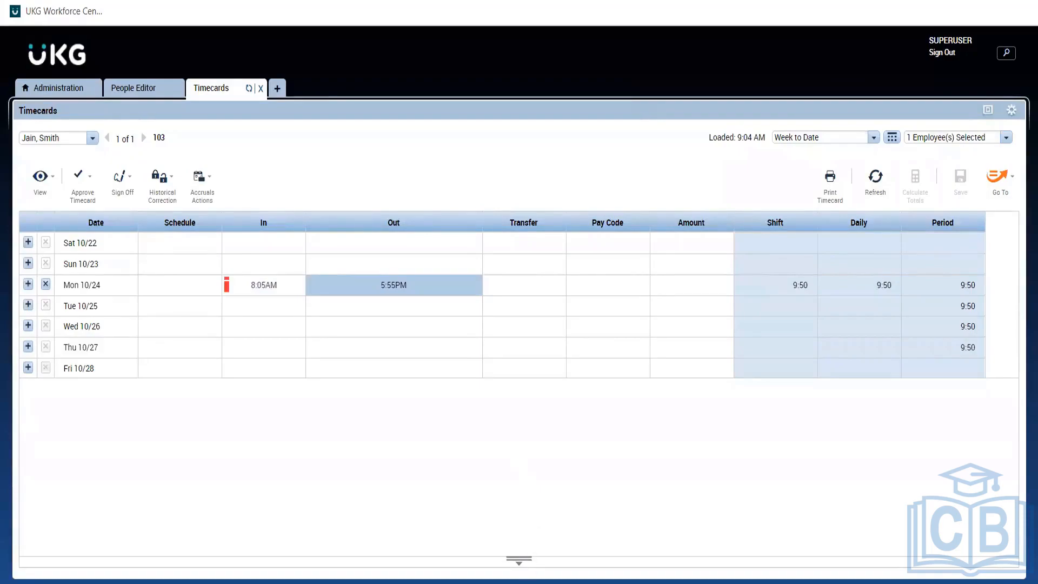
{"action": "left_click", "coordinate": [520, 563]}
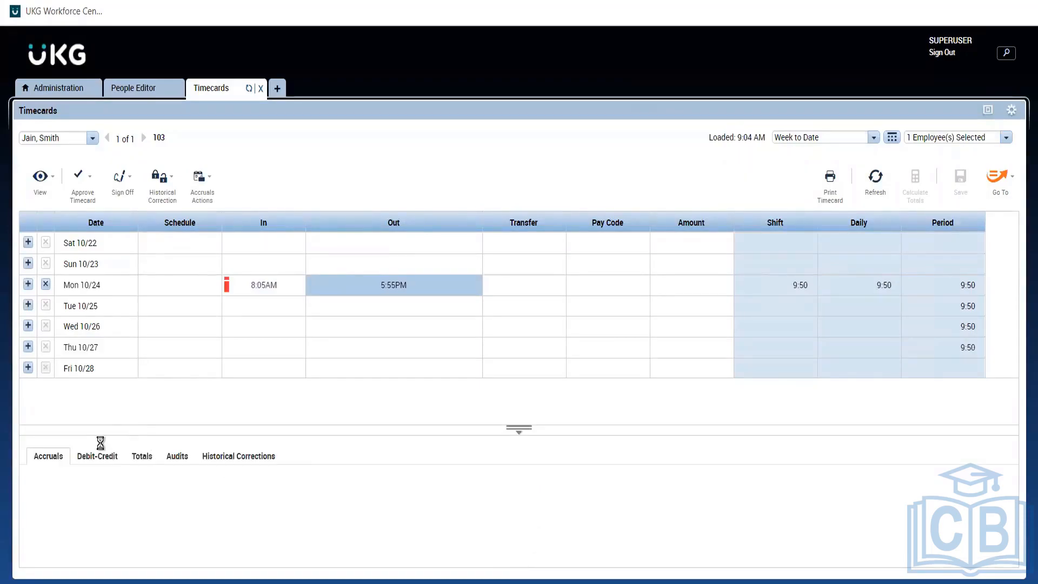
{"action": "left_click", "coordinate": [139, 457]}
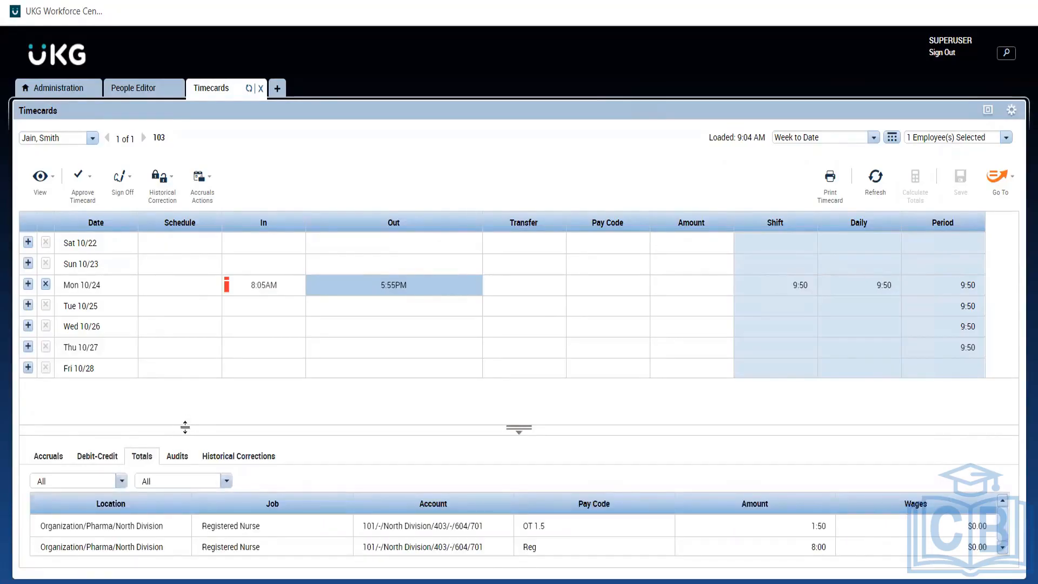
{"action": "left_click_drag", "start_coordinate": [184, 427], "coordinate": [181, 397]}
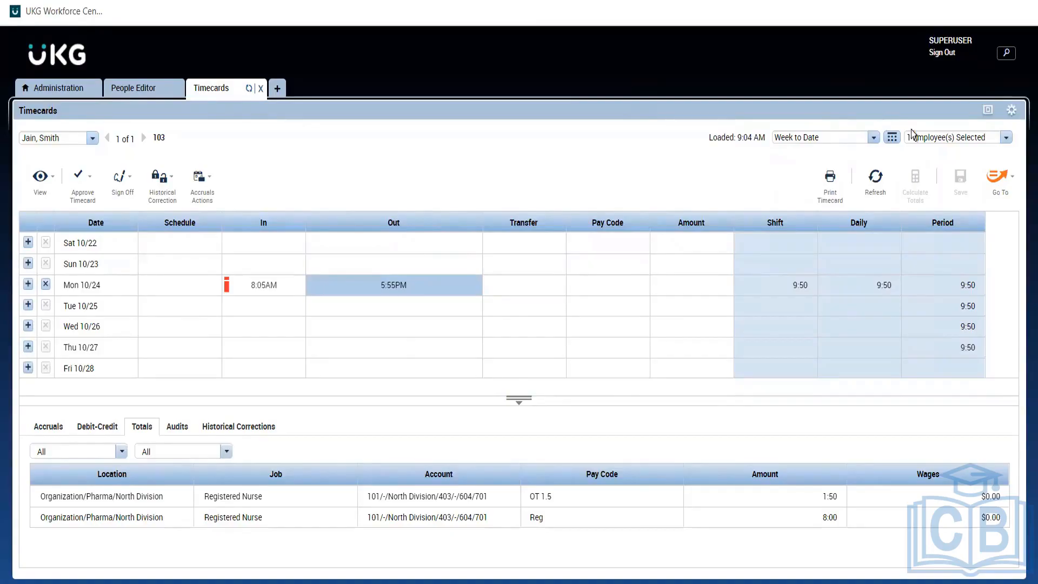
- Set the timecard's time period to Current Pay Period and review its days
{"action": "left_click", "coordinate": [872, 138]}
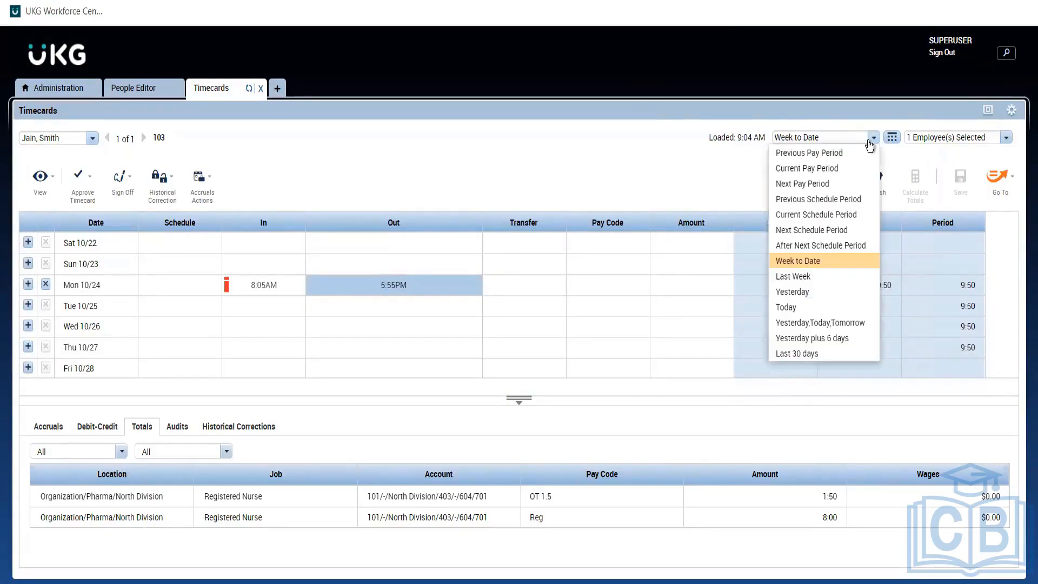
{"action": "left_click", "coordinate": [812, 170]}
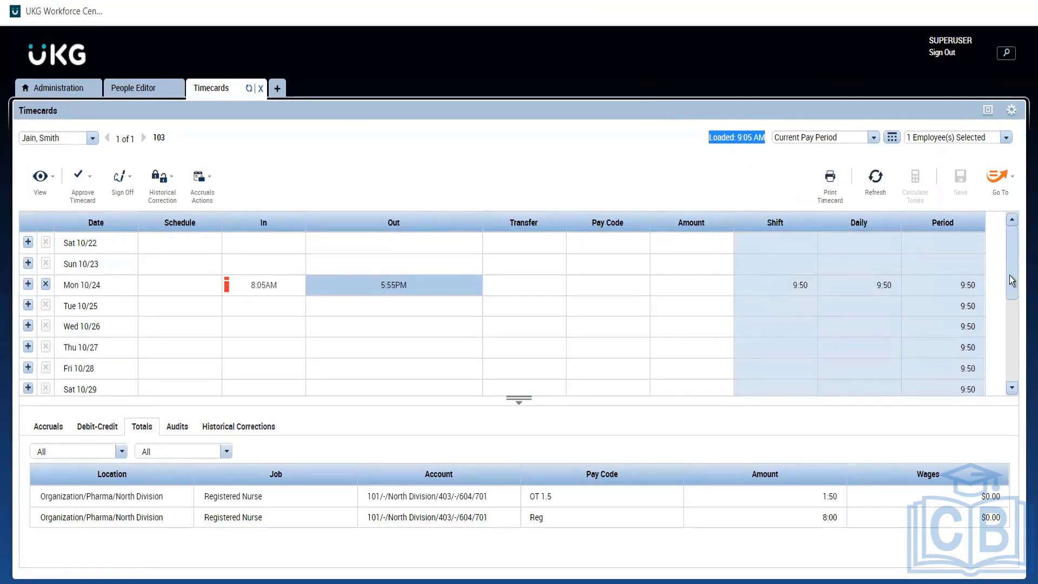
{"action": "left_click_drag", "start_coordinate": [1012, 280], "coordinate": [1000, 248]}
{"action": "left_click_drag", "start_coordinate": [1013, 276], "coordinate": [1001, 206]}
- Display the timecard for the Previous Pay Period and look at the start-date calendar for a custom date range
{"action": "left_click", "coordinate": [825, 139]}
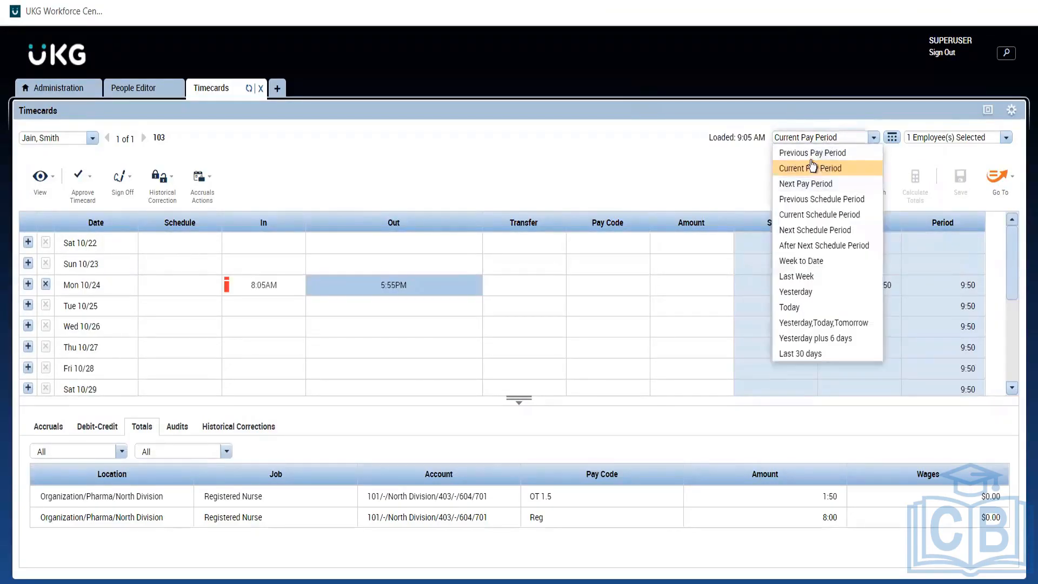
{"action": "left_click", "coordinate": [810, 163]}
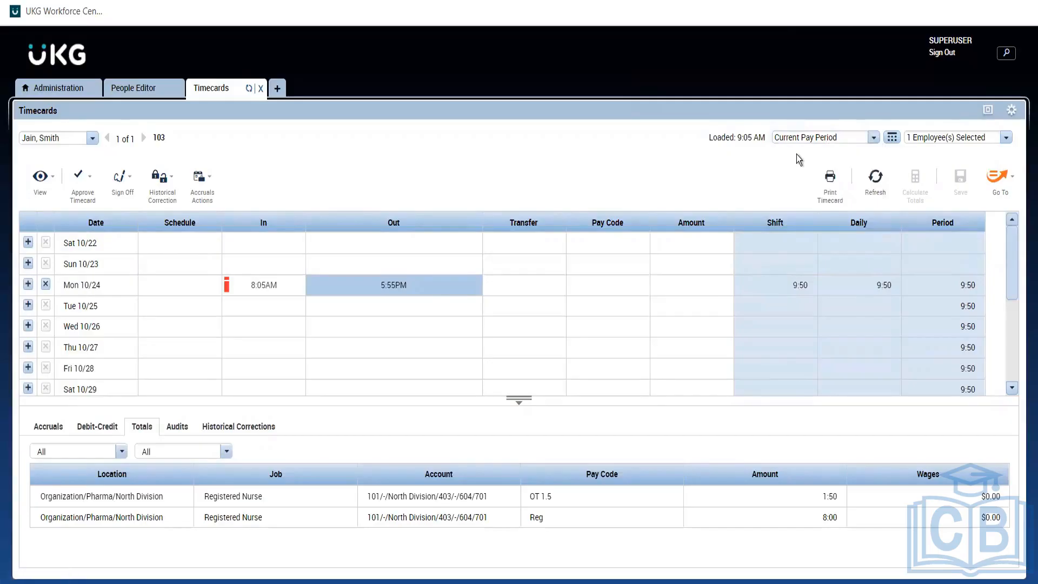
{"action": "left_click", "coordinate": [790, 138]}
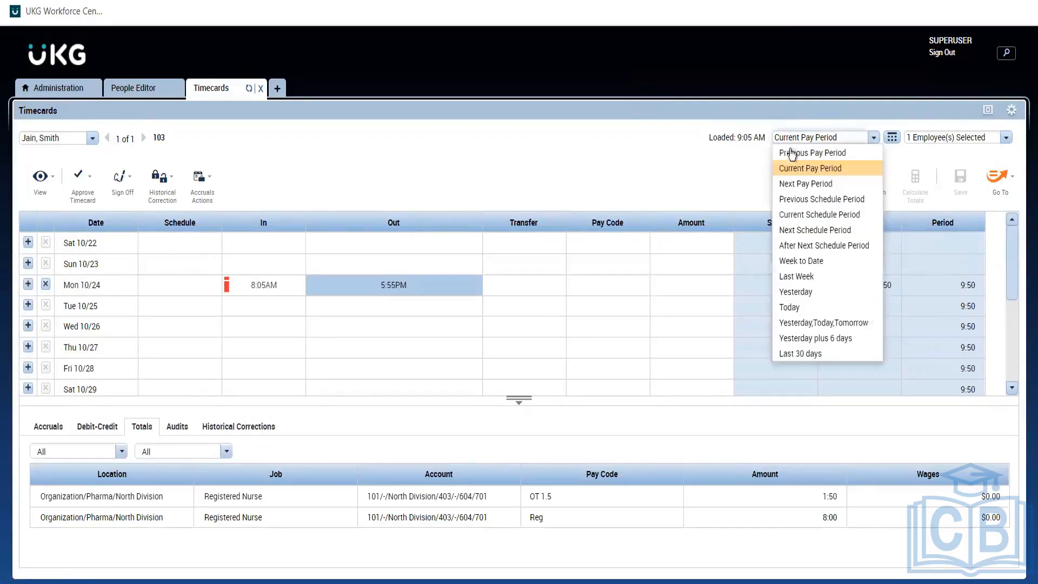
{"action": "left_click", "coordinate": [791, 154]}
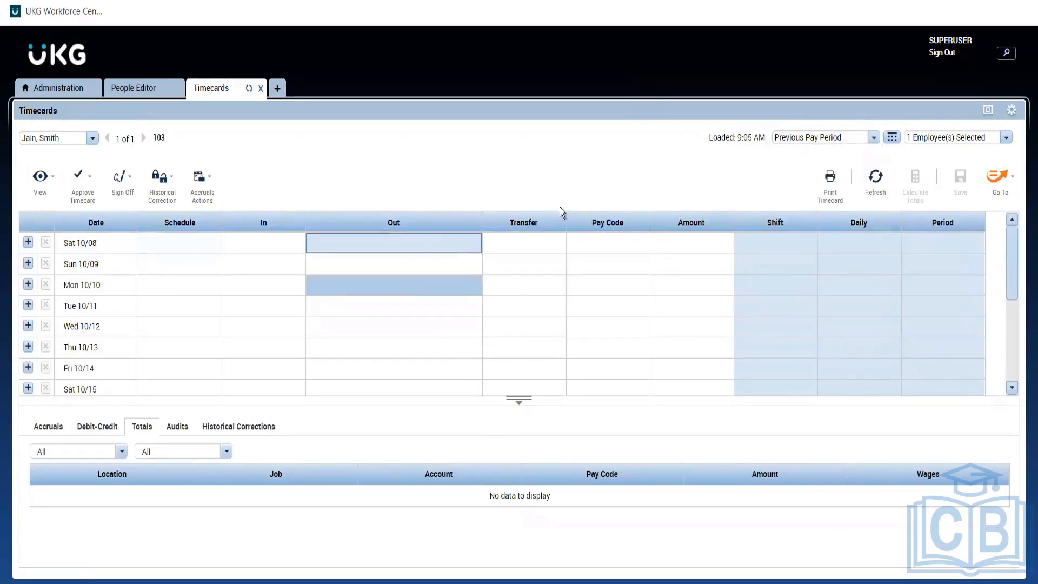
{"action": "left_click", "coordinate": [892, 137]}
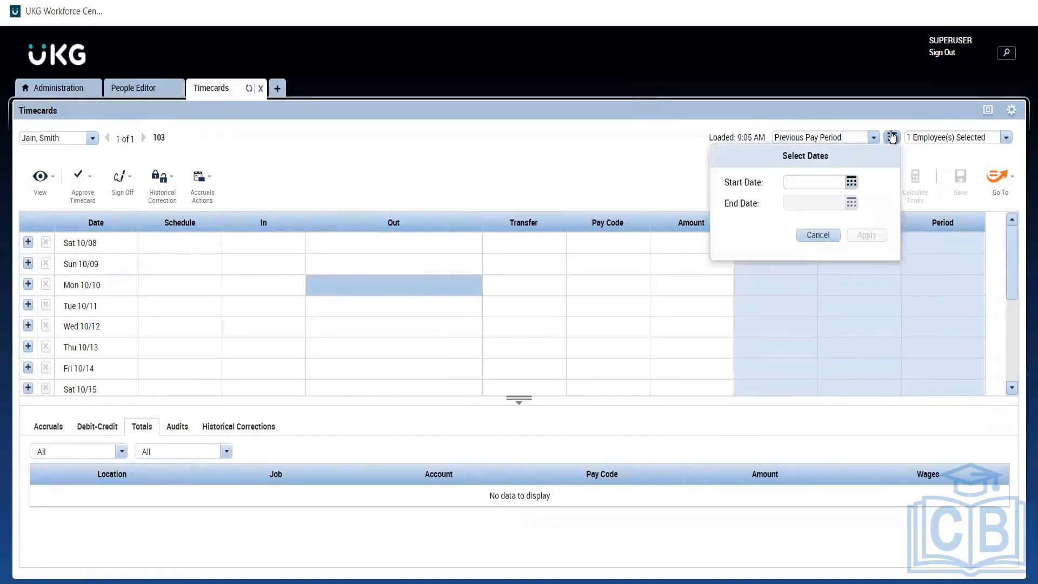
{"action": "left_click", "coordinate": [851, 183]}
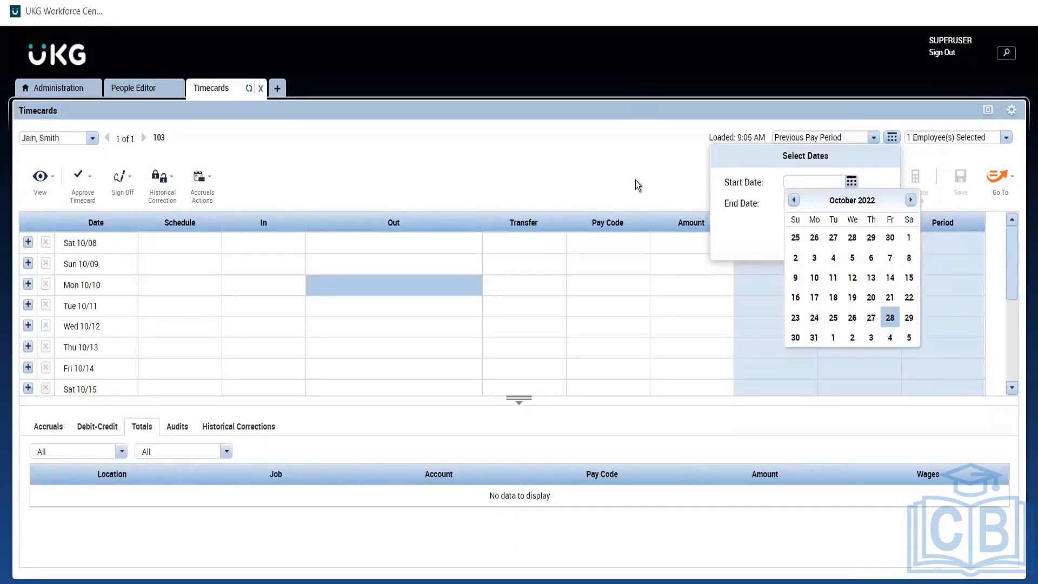
{"action": "left_click", "coordinate": [867, 135]}
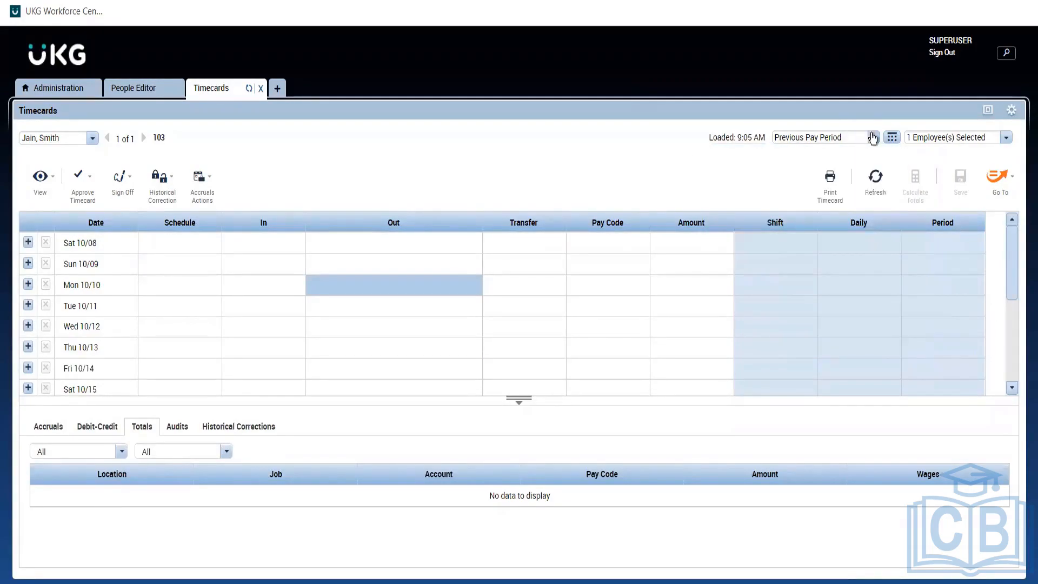
- Check the timecard for the Next Pay Period and return it to the Current Pay Period
{"action": "left_click", "coordinate": [873, 139]}
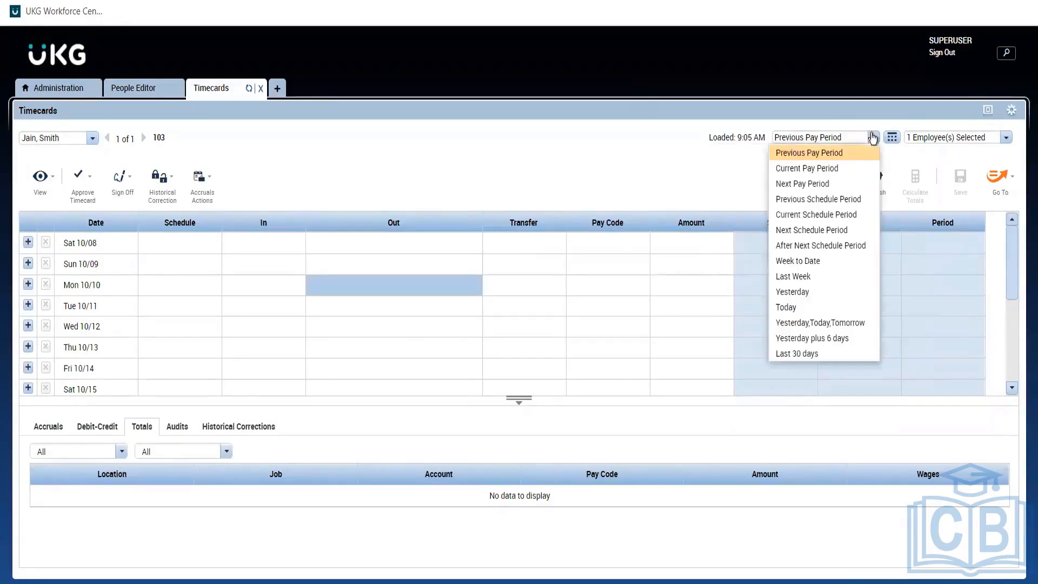
{"action": "left_click", "coordinate": [803, 183]}
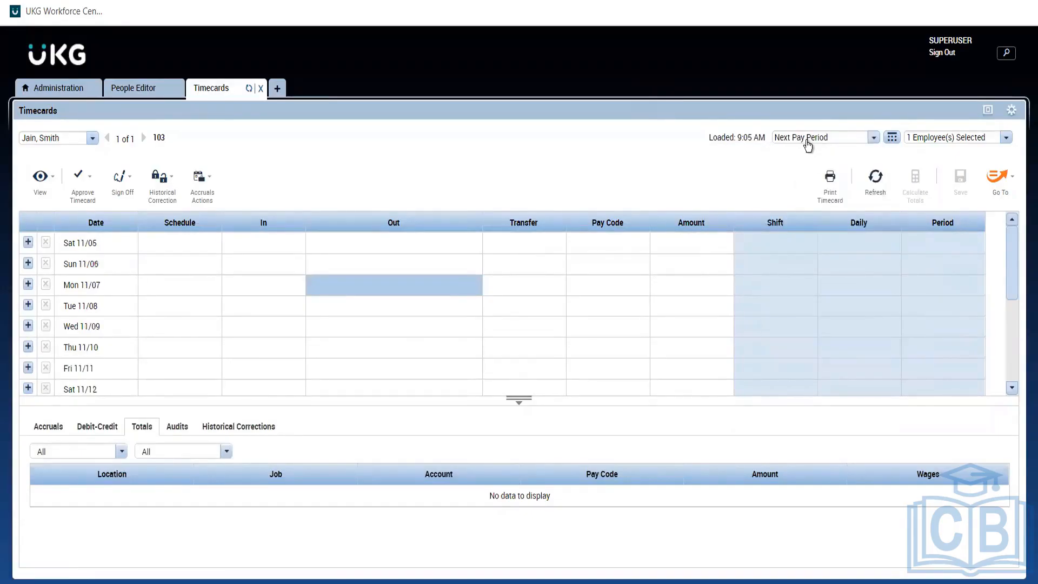
{"action": "left_click", "coordinate": [872, 139]}
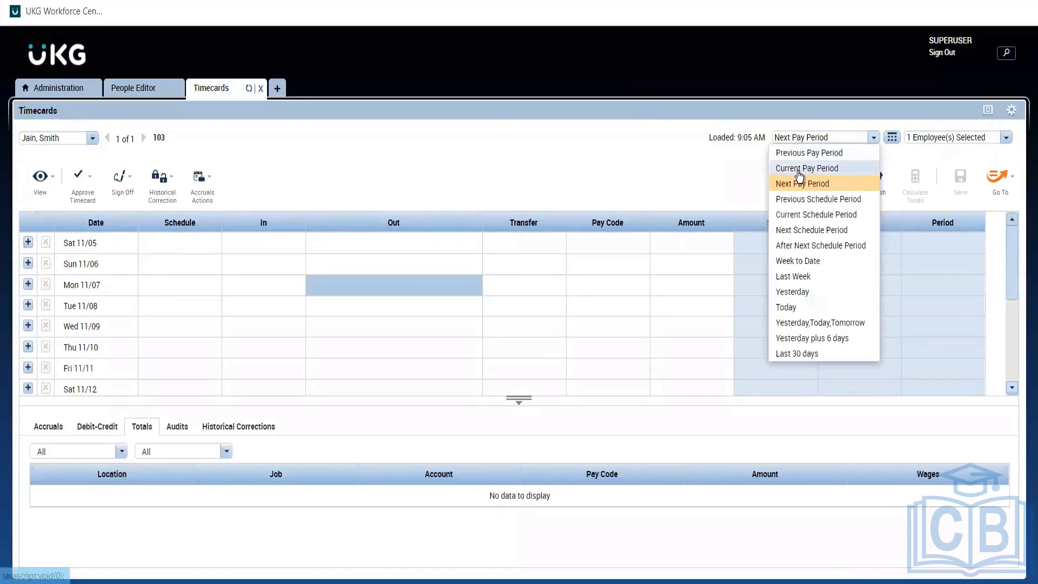
{"action": "left_click", "coordinate": [797, 169]}
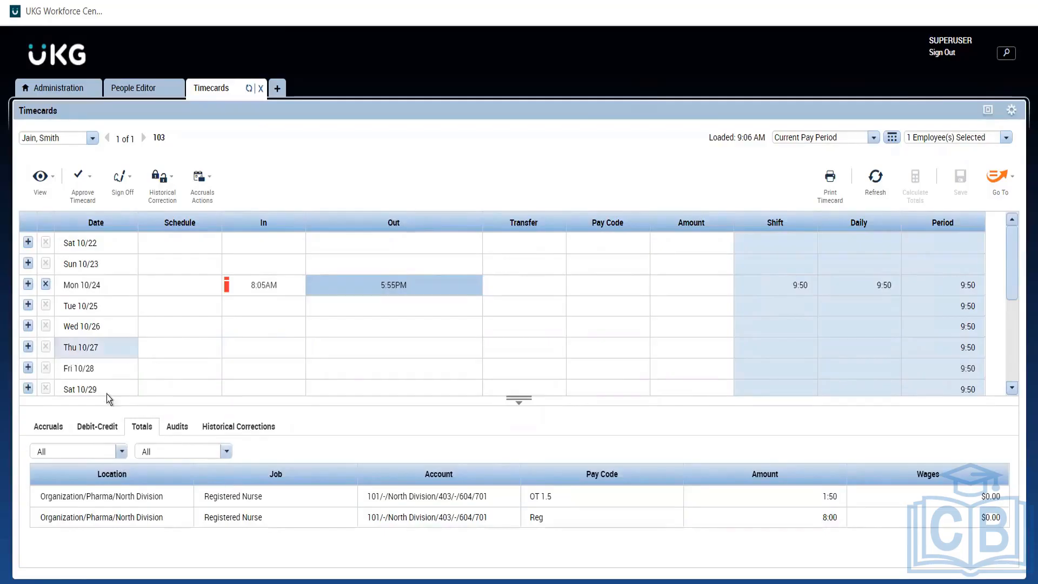
- Show Daily totals for Sun 10/23 and Mon 10/24, then display the employee's accrual balances
{"action": "left_click", "coordinate": [121, 452]}
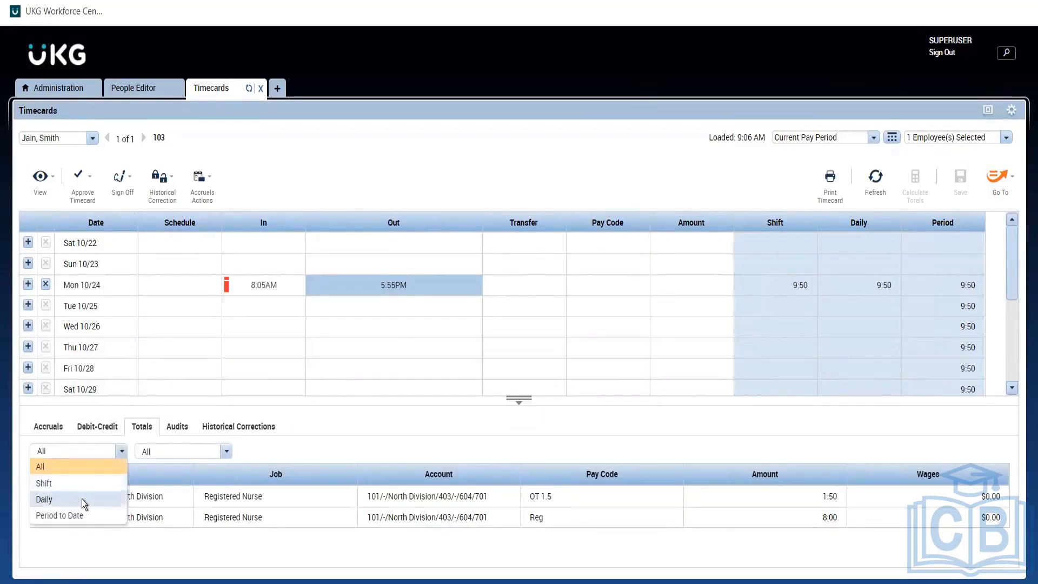
{"action": "left_click", "coordinate": [82, 498]}
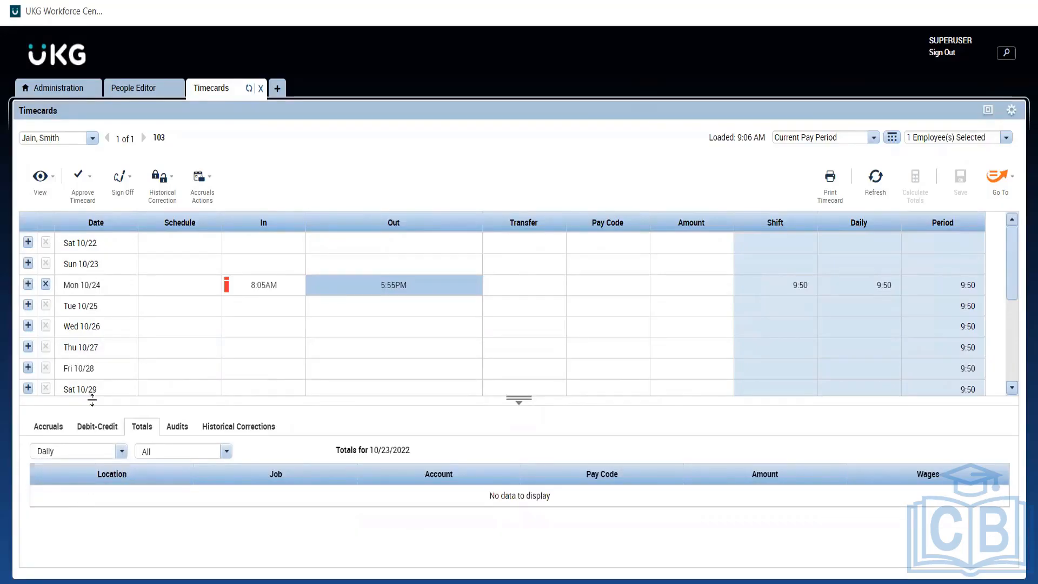
{"action": "left_click", "coordinate": [111, 267]}
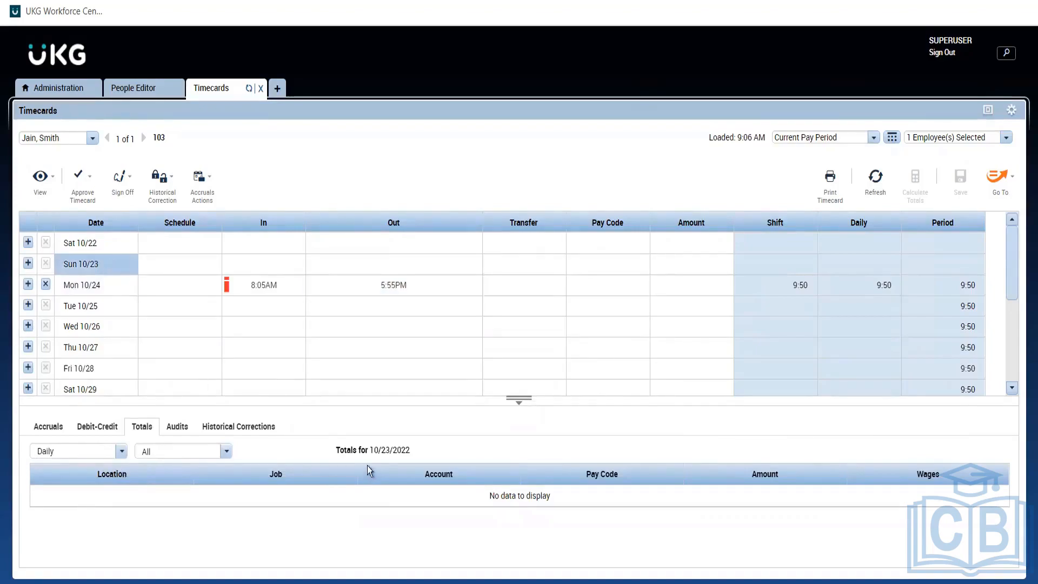
{"action": "left_click", "coordinate": [99, 287]}
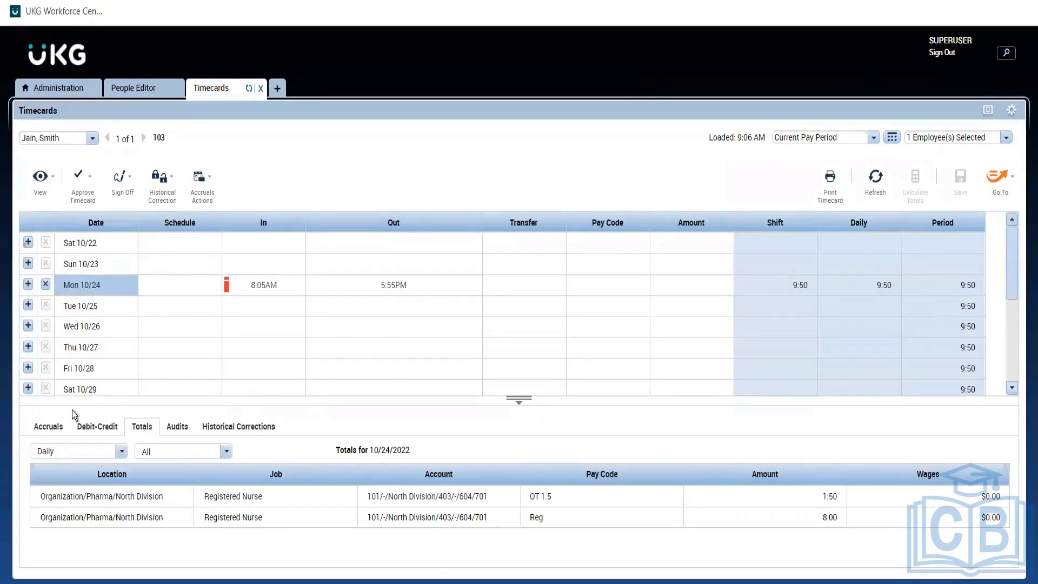
{"action": "left_click", "coordinate": [53, 426]}
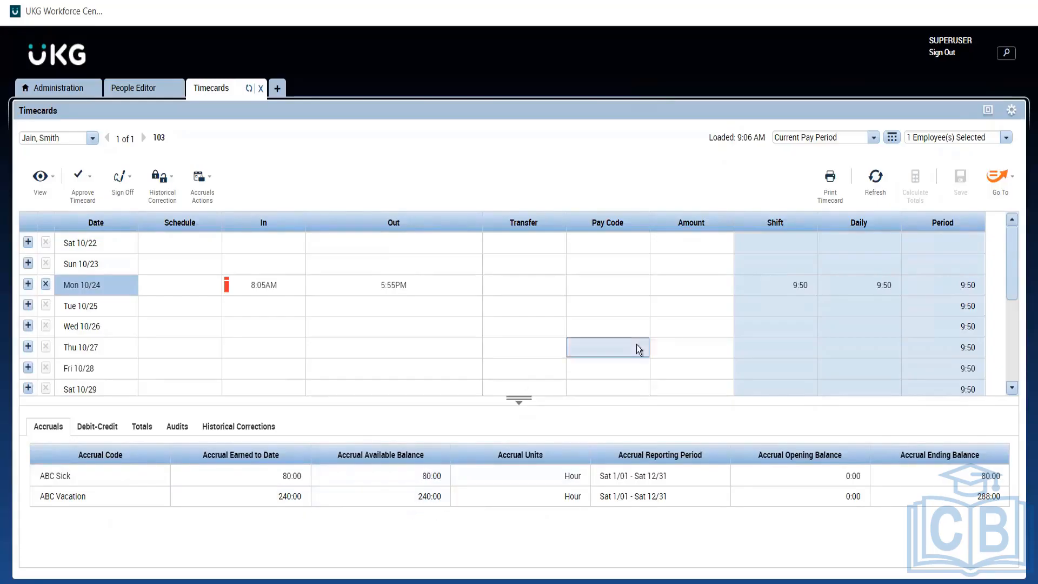
- Search the pay codes for "vaca" and assign the Vacation pay code to Tue 10/25
{"action": "left_click", "coordinate": [613, 310]}
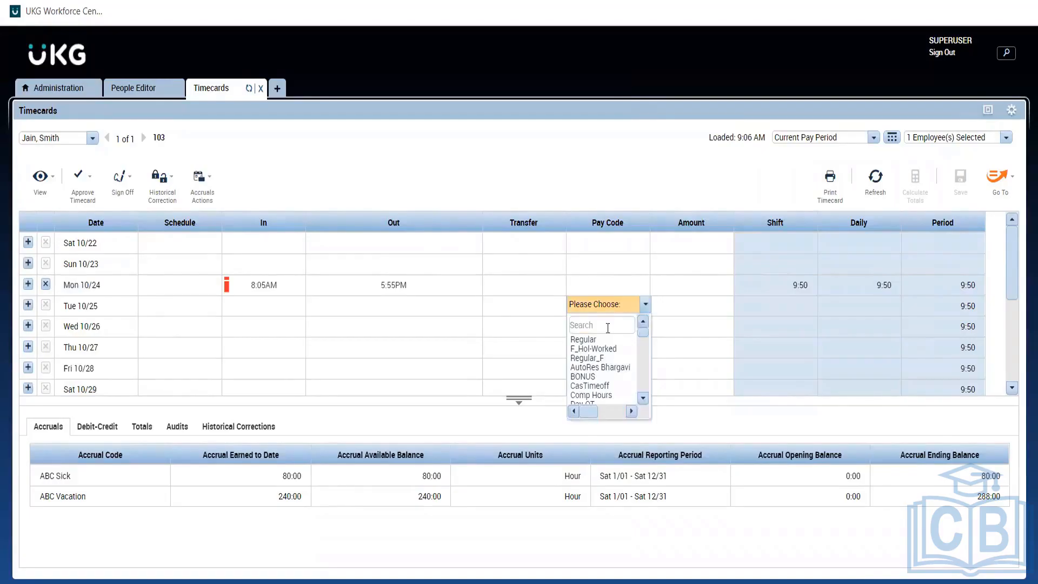
{"action": "left_click", "coordinate": [616, 329]}
{"action": "type", "text": "vaac"}
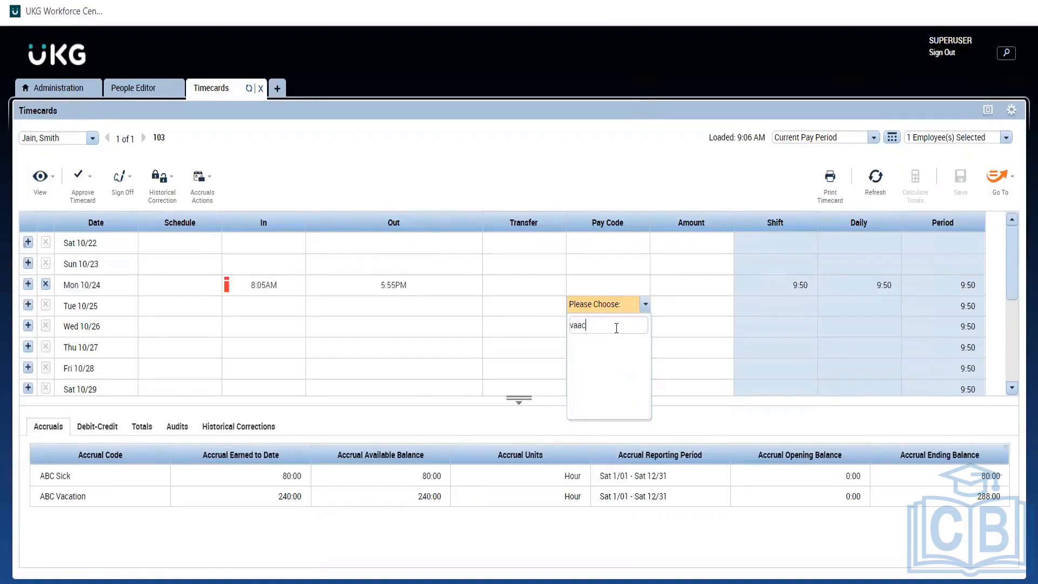
{"action": "key", "text": "BackSpace"}
{"action": "key", "text": "BackSpace"}
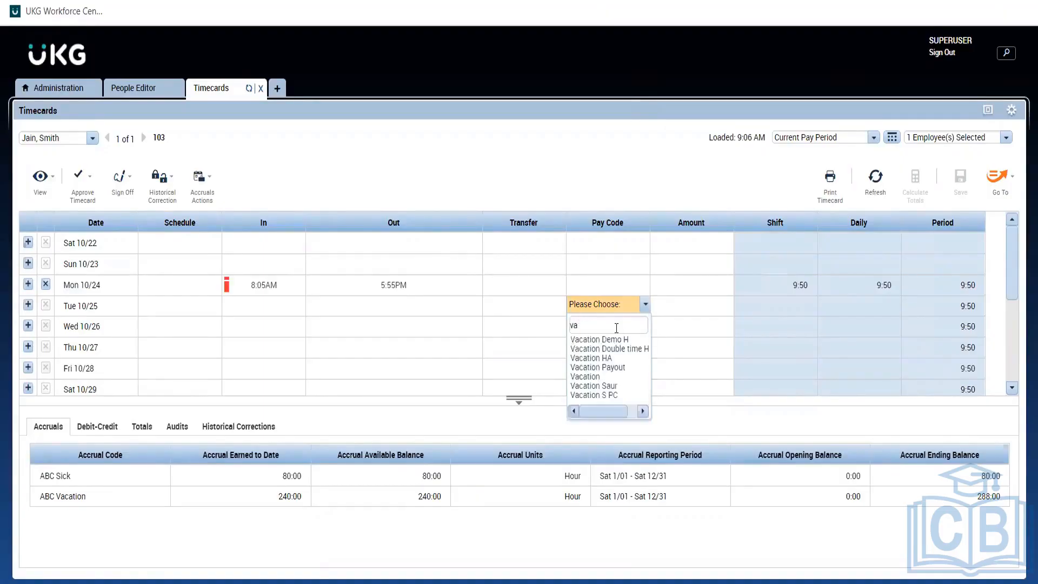
{"action": "type", "text": "ca"}
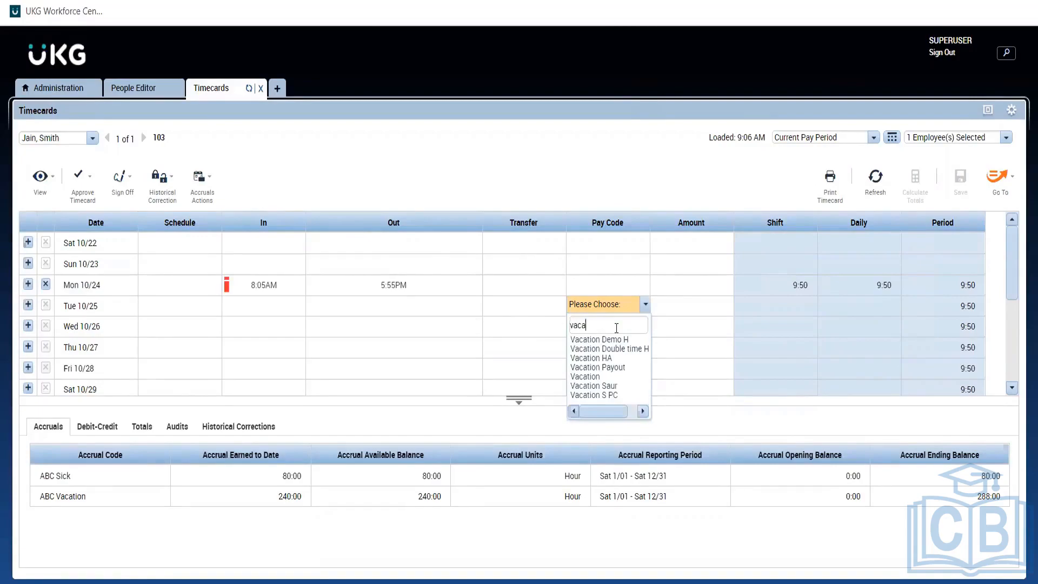
{"action": "left_click", "coordinate": [608, 383]}
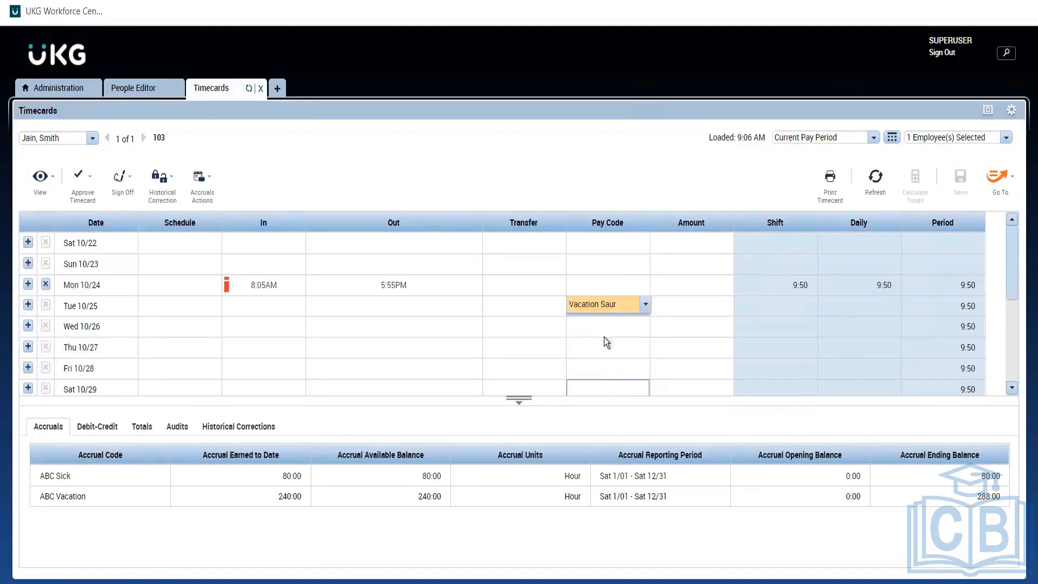
{"action": "left_click", "coordinate": [605, 303]}
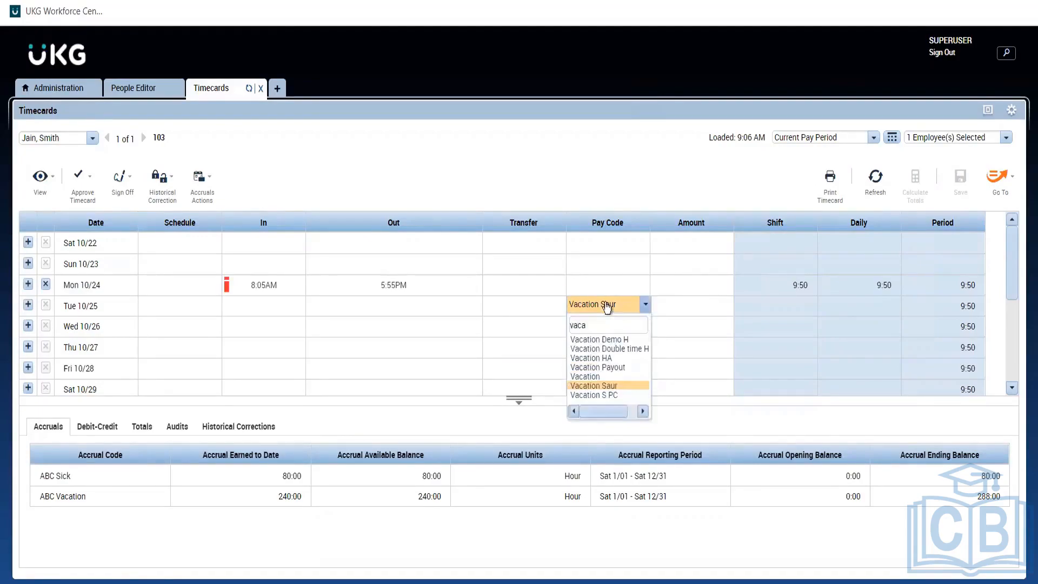
{"action": "left_click", "coordinate": [585, 375]}
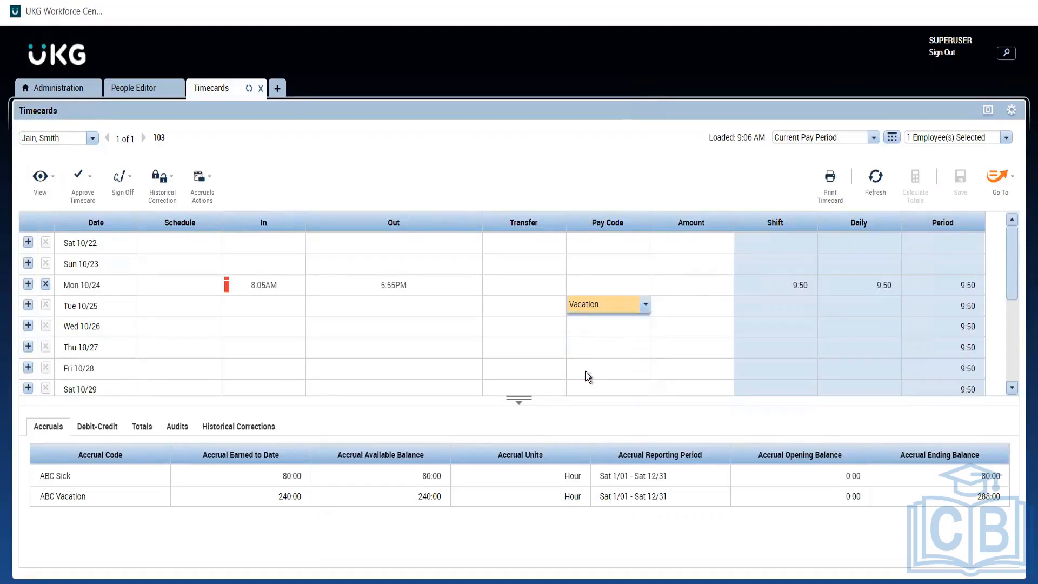
- Enter an amount of 8 hours for the Tue 10/25 Vacation entry and save the timecard
{"action": "left_click", "coordinate": [674, 306]}
{"action": "type", "text": "8"}
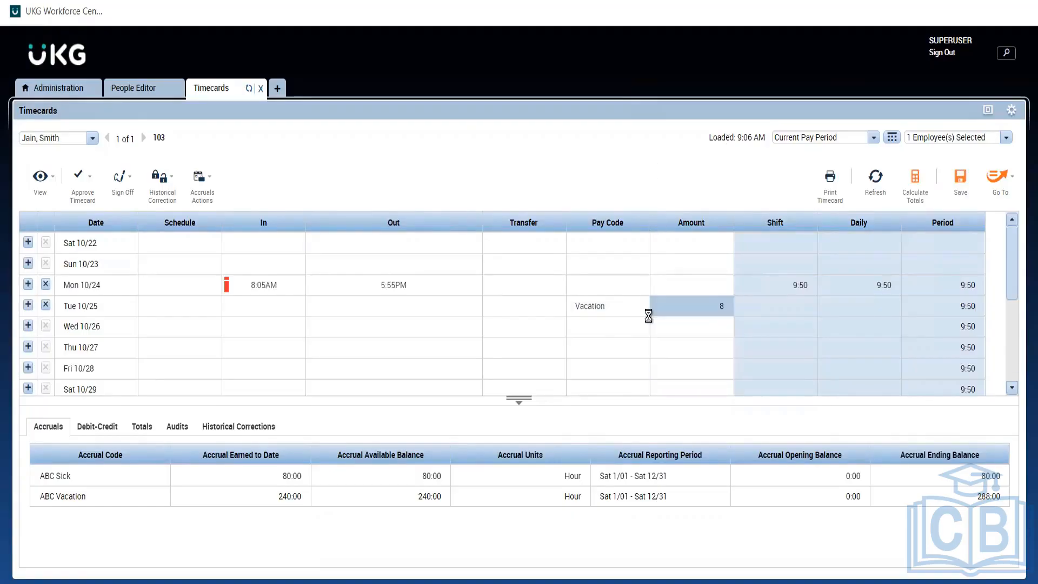
{"action": "left_click", "coordinate": [621, 326]}
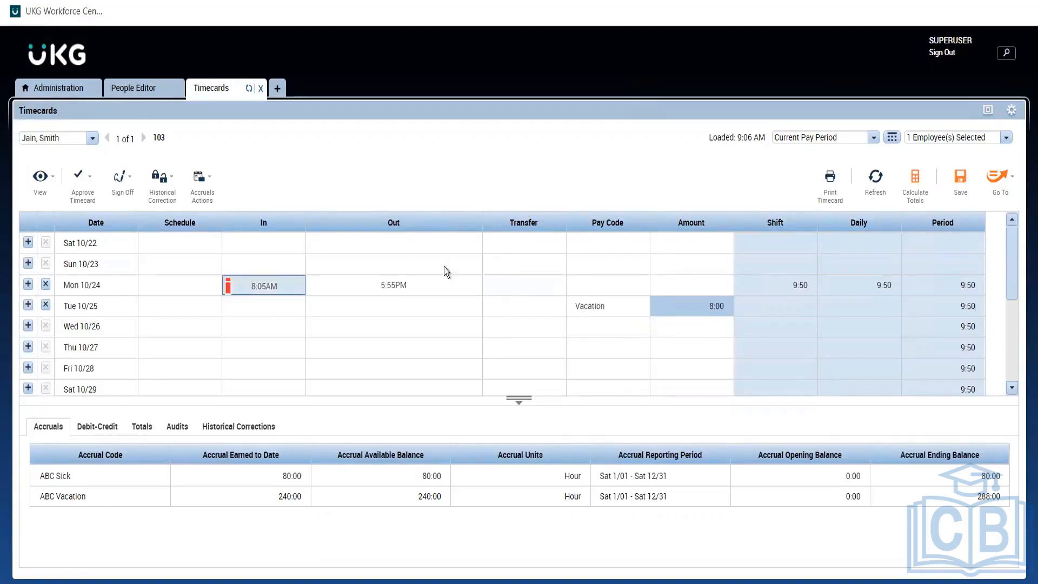
{"action": "left_click", "coordinate": [947, 192]}
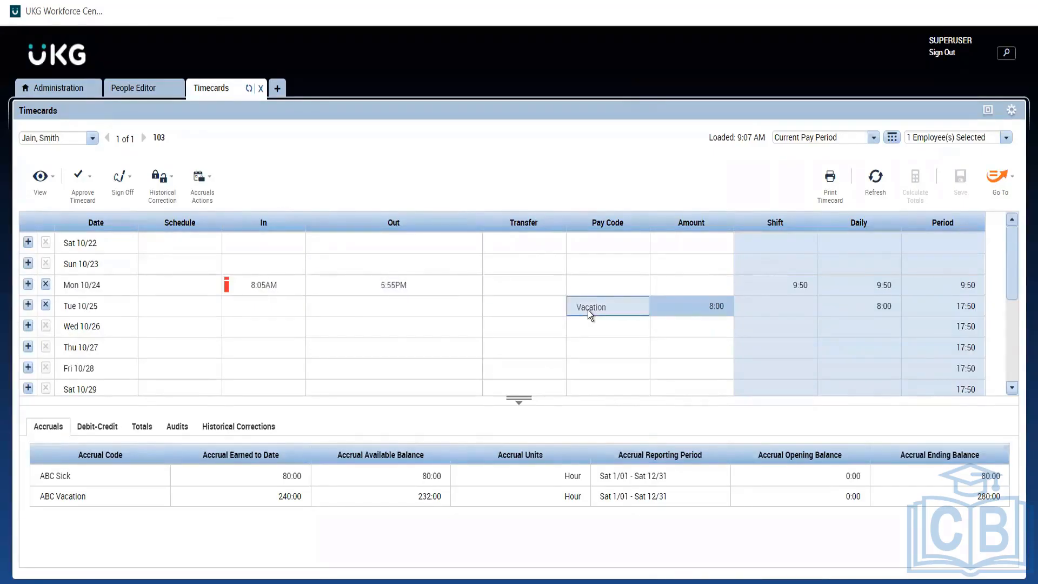
- Compare the accrual balances as of Mon 10/24 and Tue 10/25, and check the Daily totals for Mon 10/24
{"action": "left_click", "coordinate": [693, 315]}
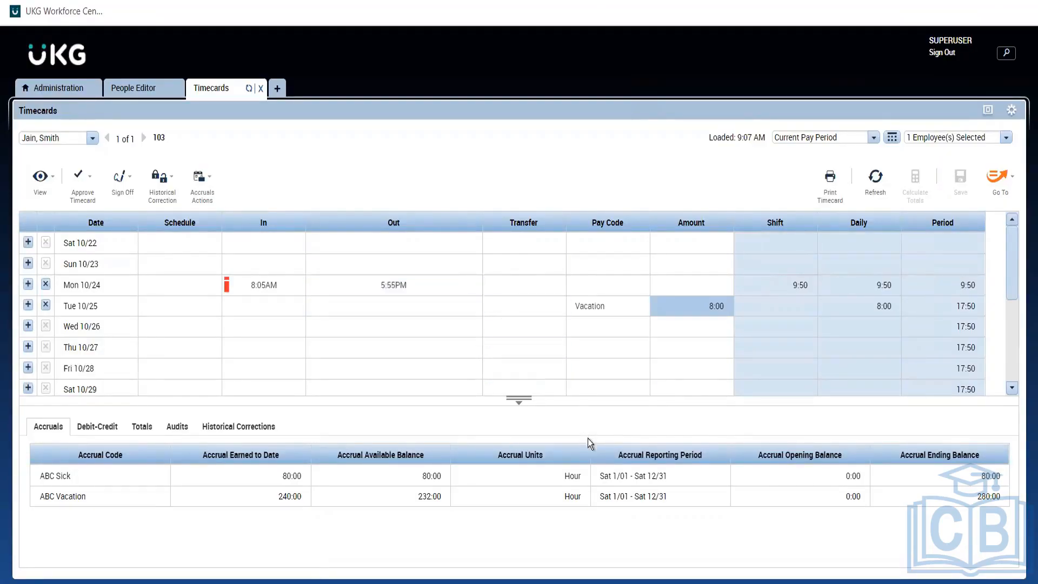
{"action": "left_click", "coordinate": [111, 281]}
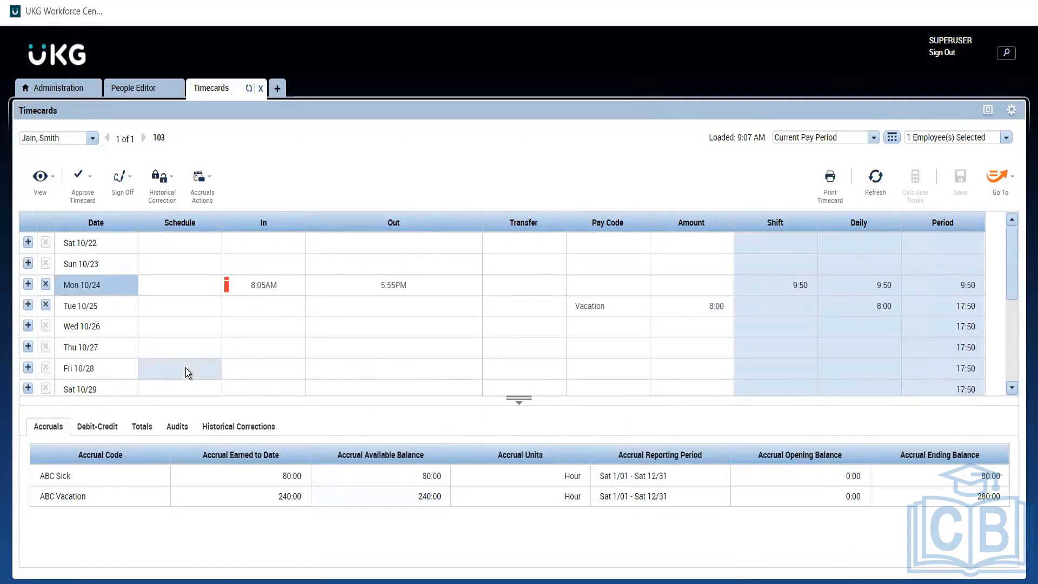
{"action": "left_click", "coordinate": [142, 427]}
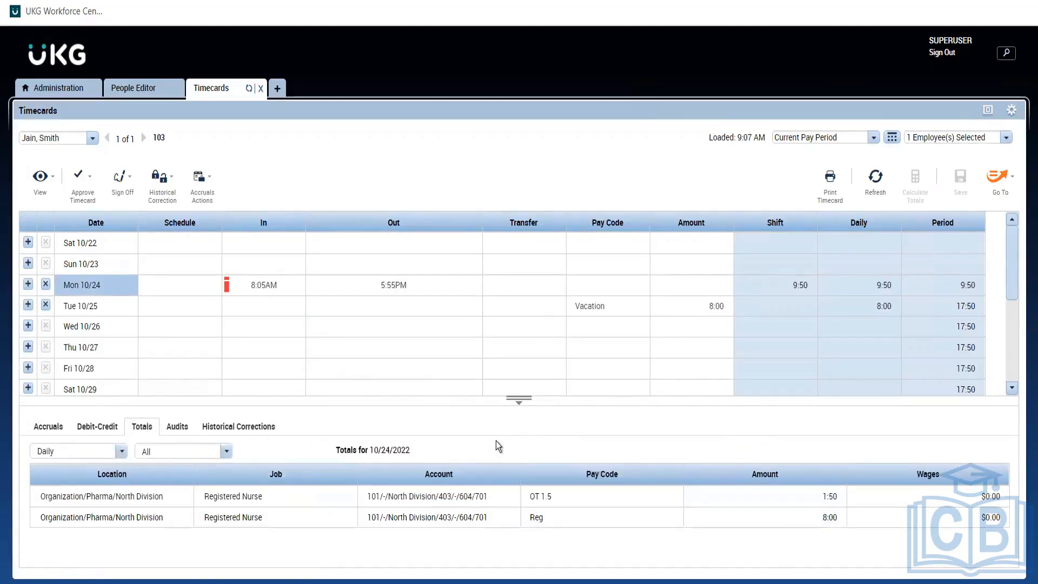
{"action": "left_click", "coordinate": [51, 426]}
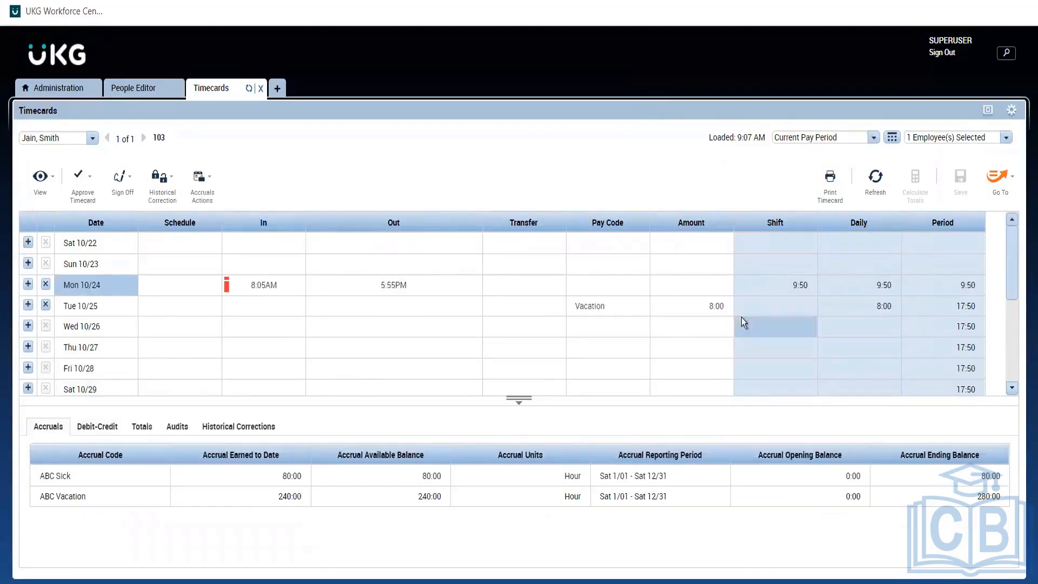
{"action": "left_click", "coordinate": [697, 305]}
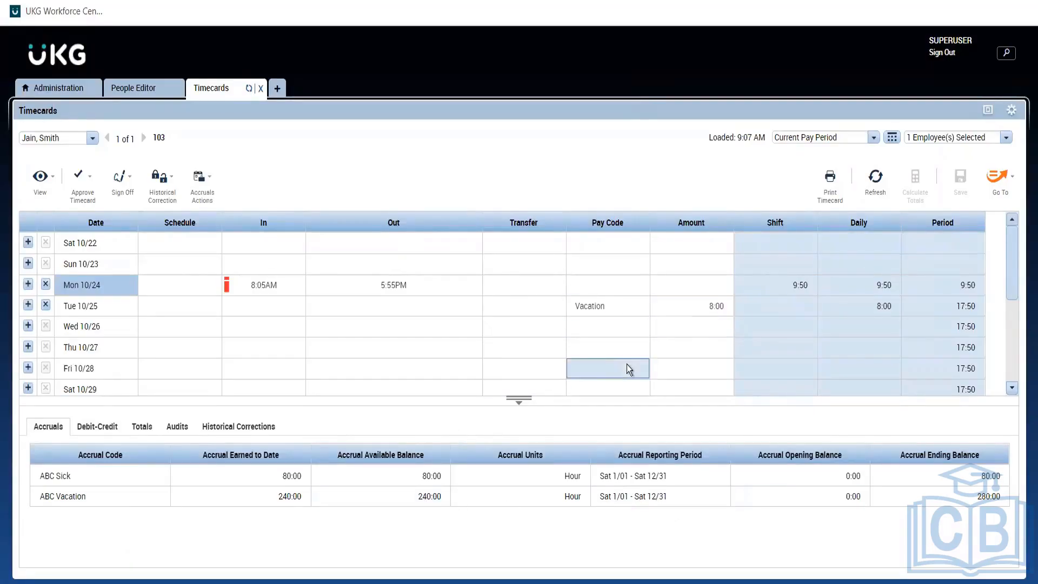
{"action": "left_click", "coordinate": [106, 307]}
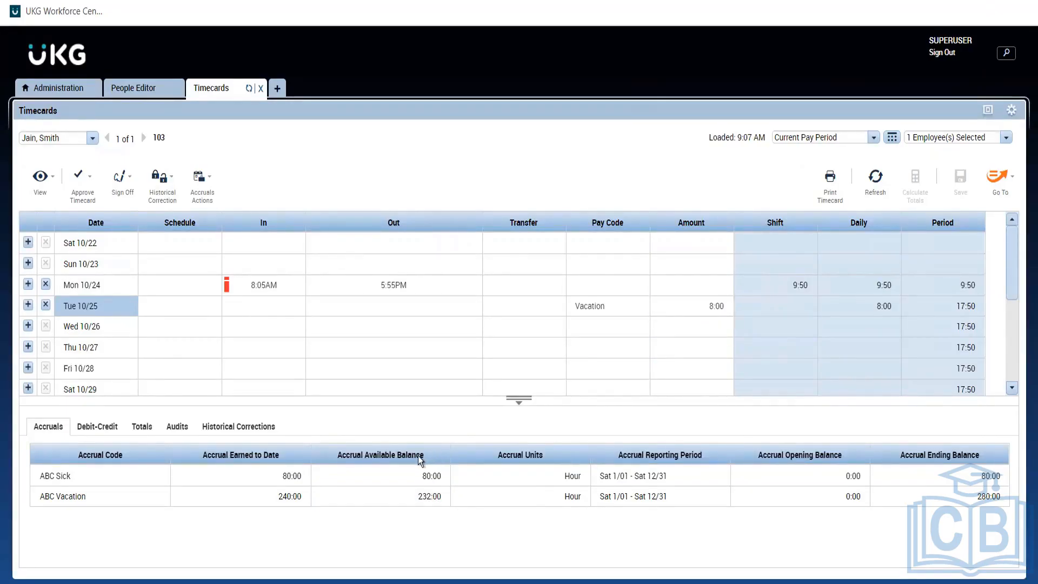
{"action": "left_click", "coordinate": [93, 279]}
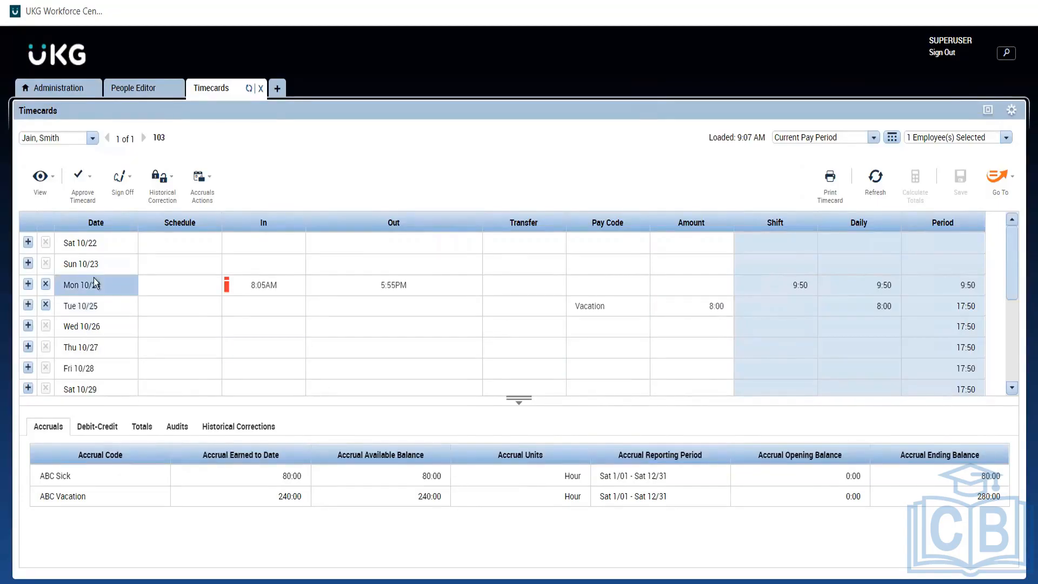
{"action": "left_click", "coordinate": [94, 304]}
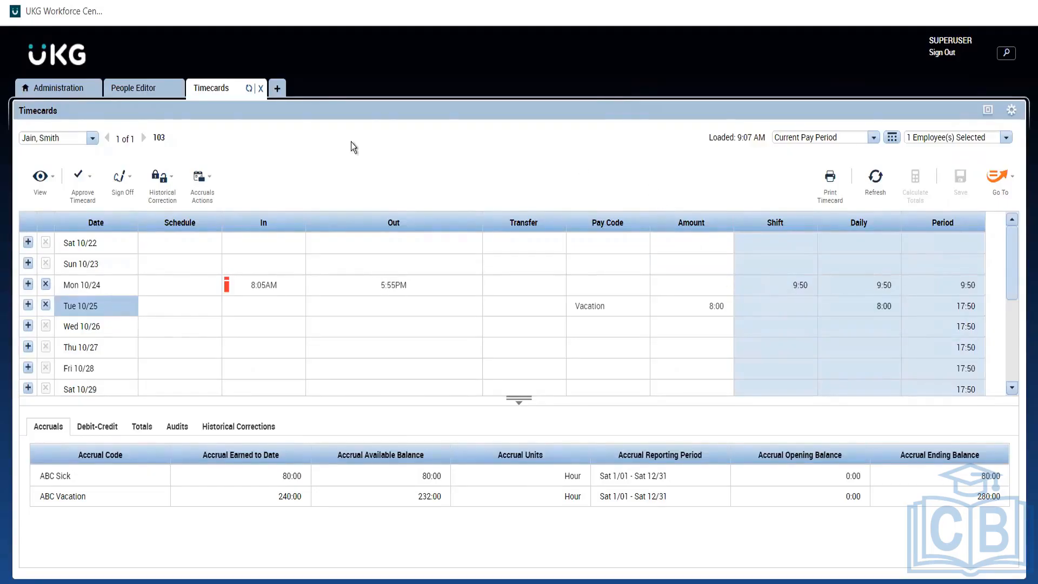
- Return to the employee's timecard and display its approval options
{"action": "left_click", "coordinate": [145, 92]}
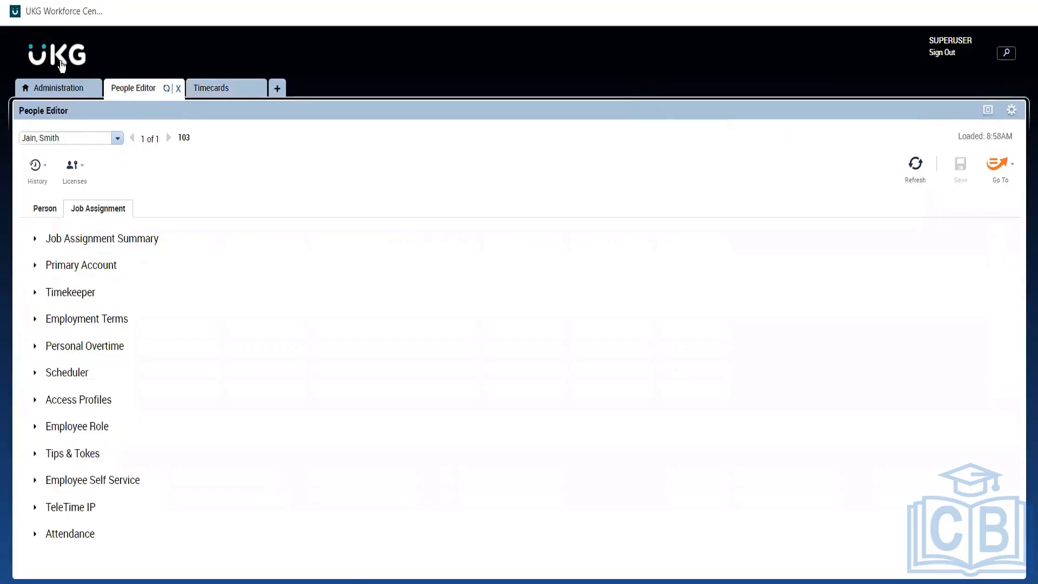
{"action": "left_click", "coordinate": [210, 89]}
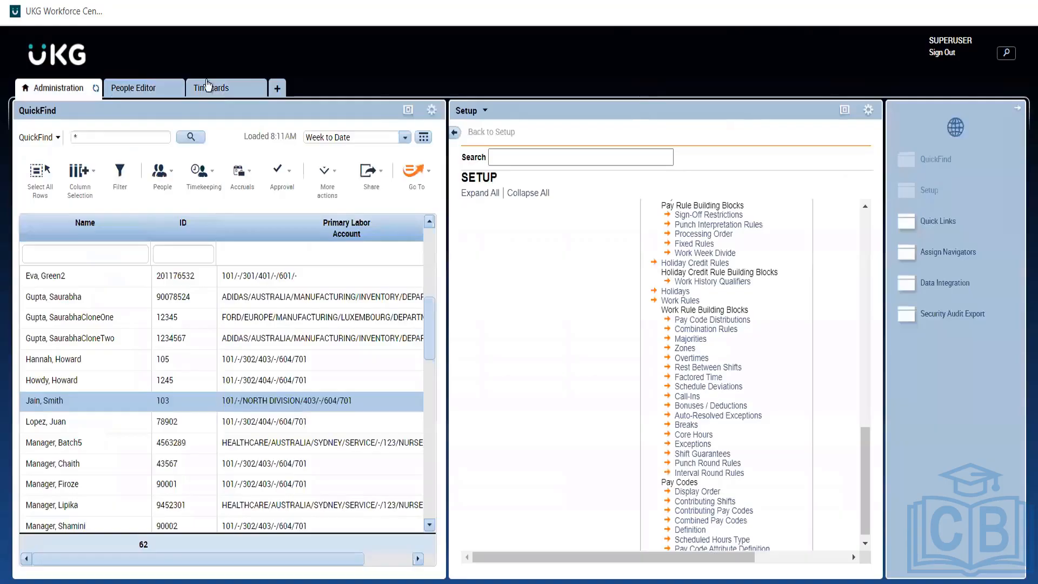
{"action": "left_click", "coordinate": [208, 86]}
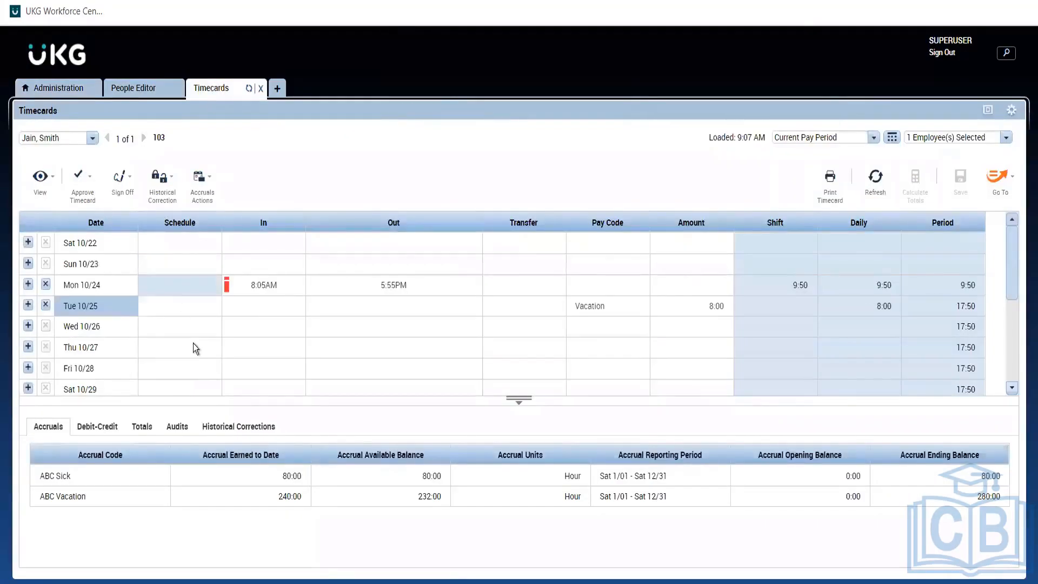
{"action": "left_click", "coordinate": [81, 190]}
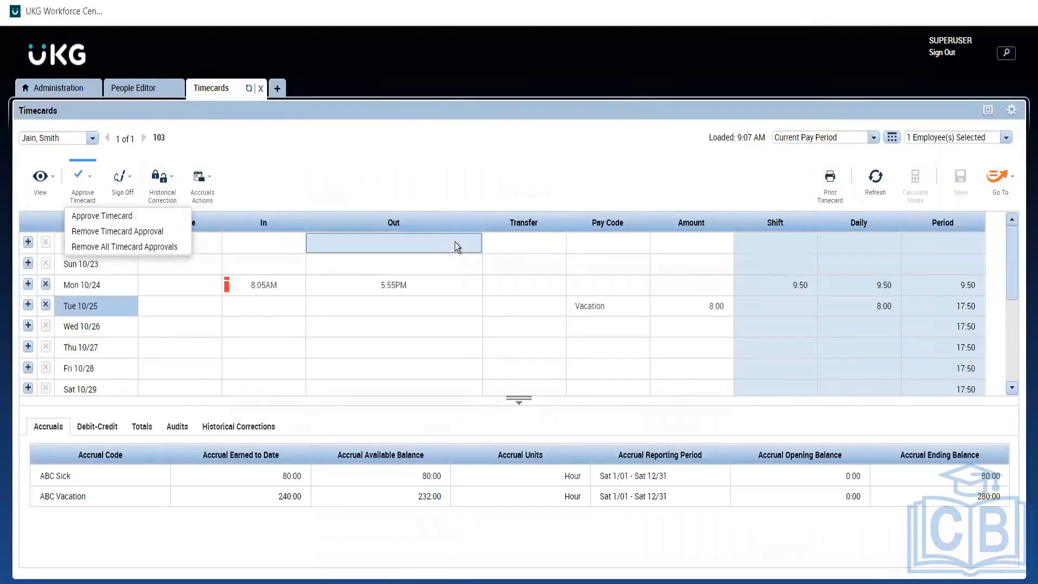
- Select all employees in the QuickFind list and display the approval actions available for the group
{"action": "left_click", "coordinate": [59, 87]}
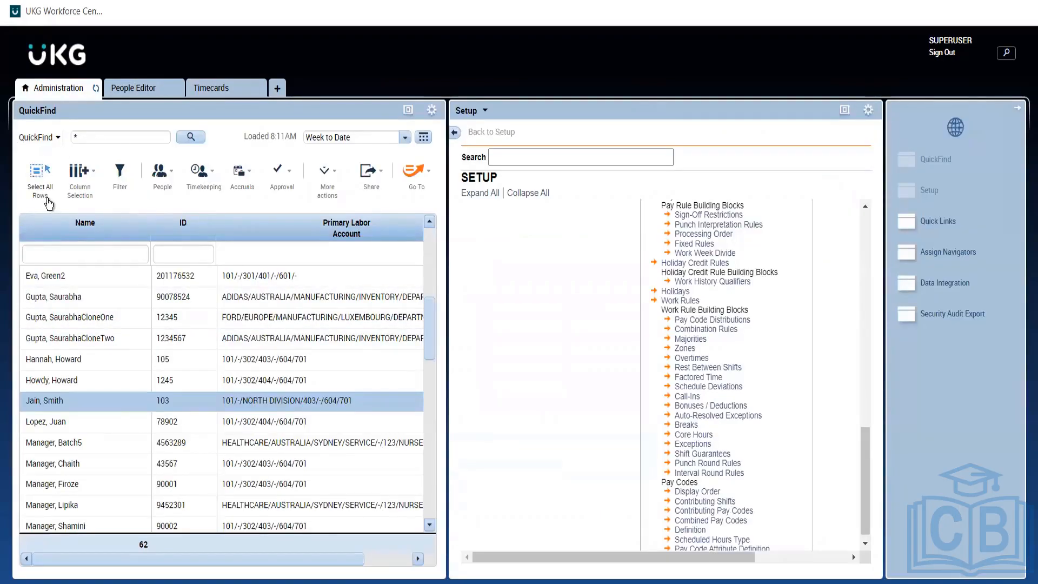
{"action": "left_click", "coordinate": [48, 203]}
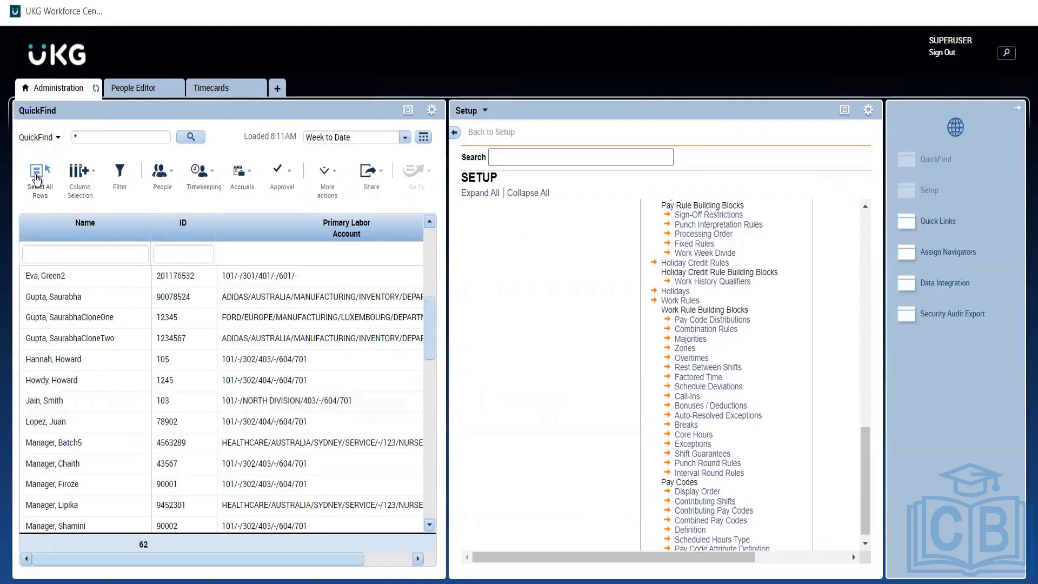
{"action": "left_click", "coordinate": [37, 180]}
{"action": "left_click", "coordinate": [278, 189]}
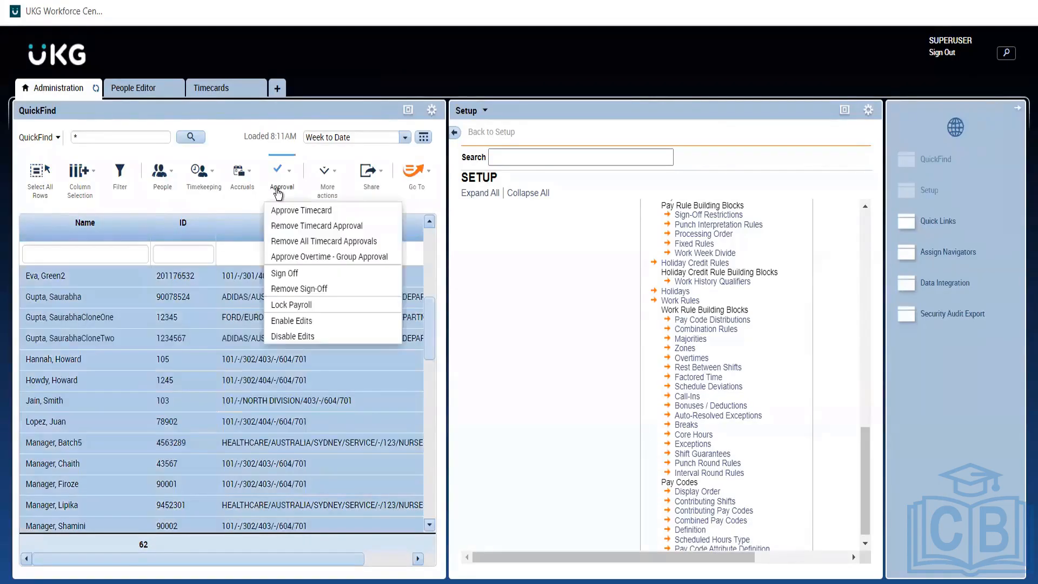
- Go back to the single employee's timecard and review its approve and remove-approval options without applying any
{"action": "left_click", "coordinate": [226, 92]}
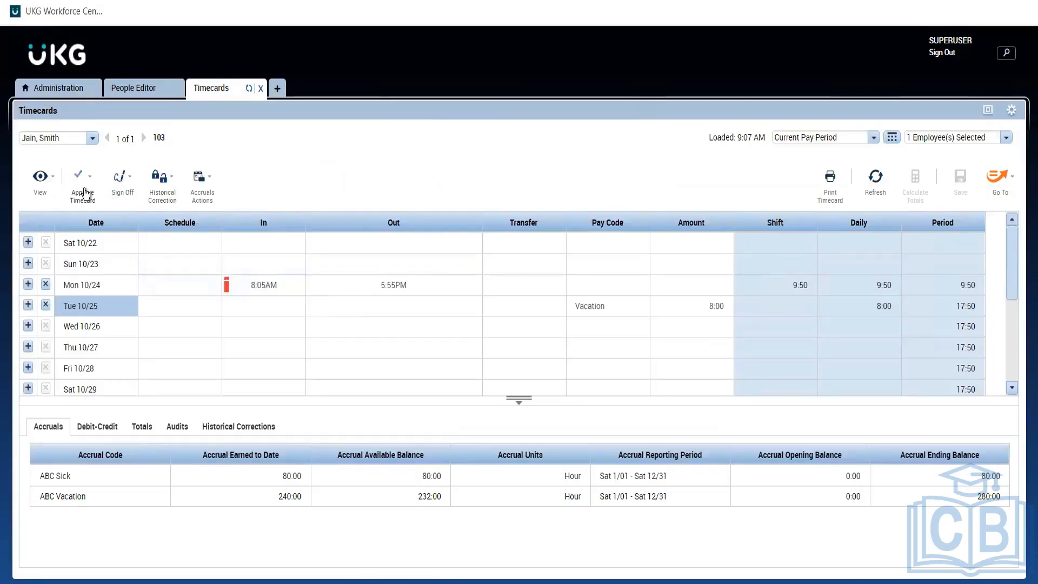
{"action": "left_click", "coordinate": [84, 193]}
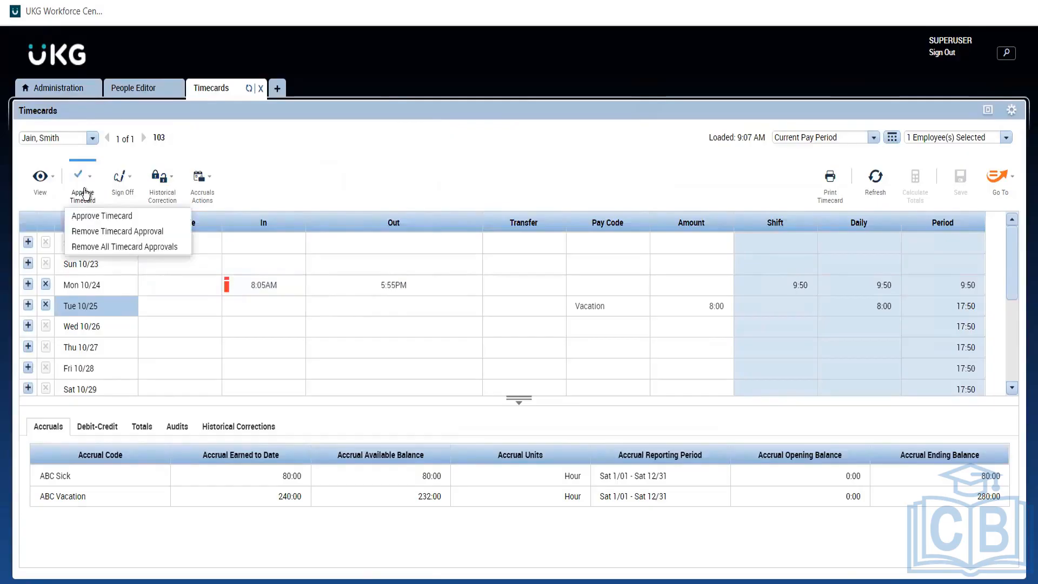
{"action": "left_click", "coordinate": [447, 203]}
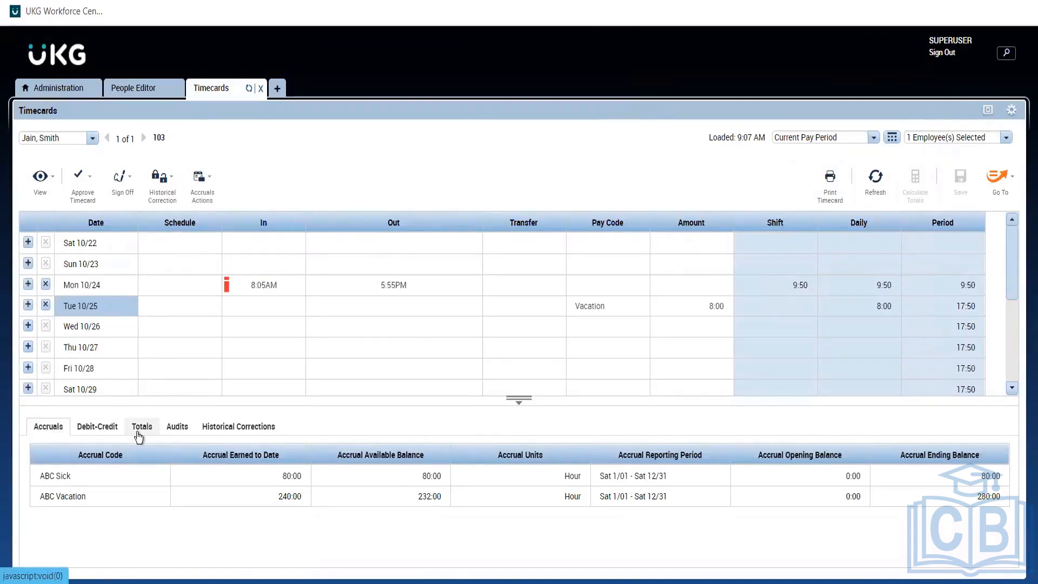
- Show the timecard's audits in an enlarged pane, narrowing the Edit Time and User columns and widening Data Source to read its full entries
{"action": "left_click", "coordinate": [164, 430]}
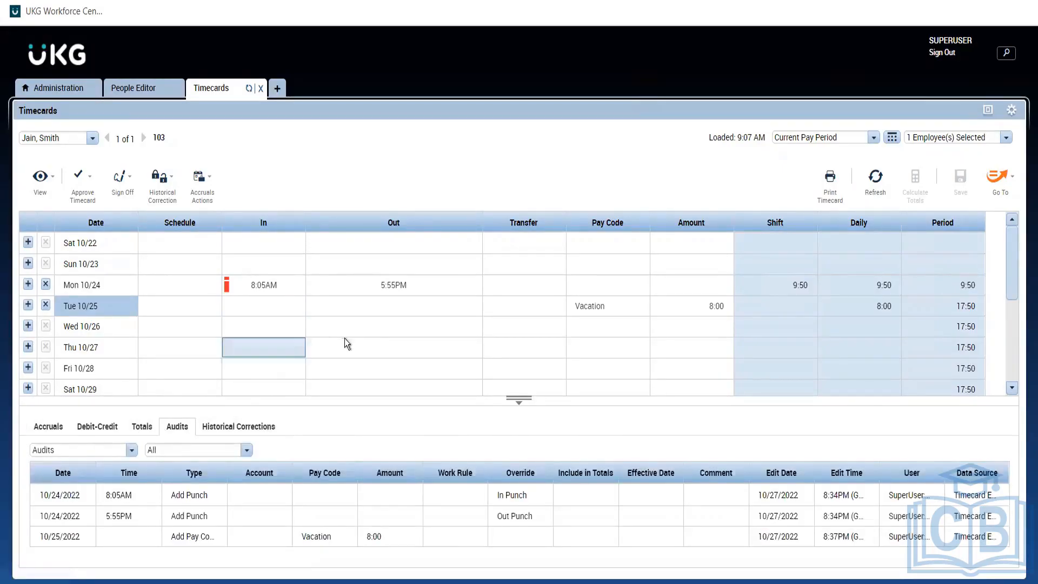
{"action": "left_click_drag", "start_coordinate": [295, 397], "coordinate": [299, 336]}
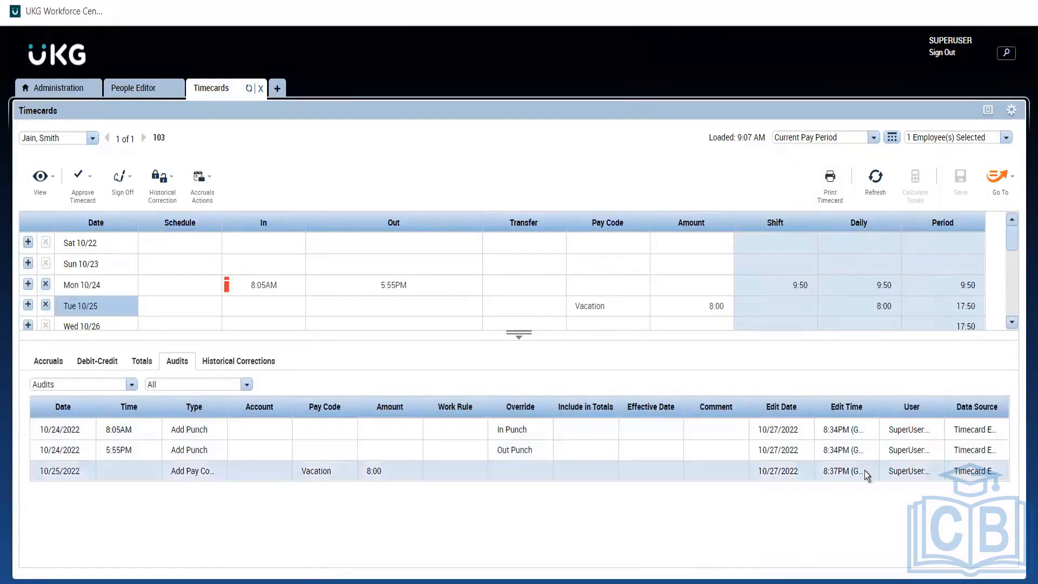
{"action": "left_click_drag", "start_coordinate": [877, 412], "coordinate": [803, 415]}
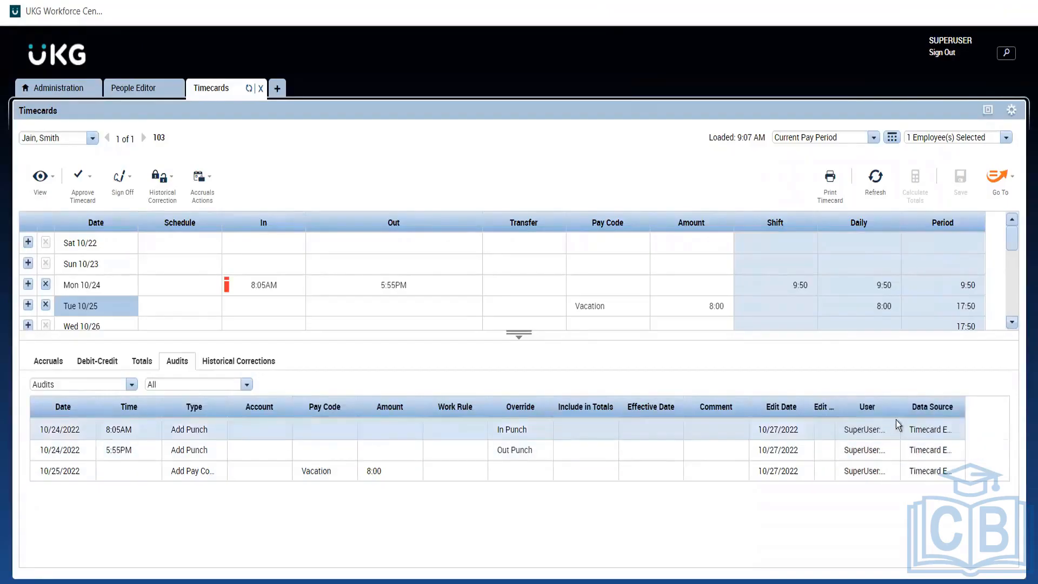
{"action": "left_click_drag", "start_coordinate": [913, 409], "coordinate": [870, 401]}
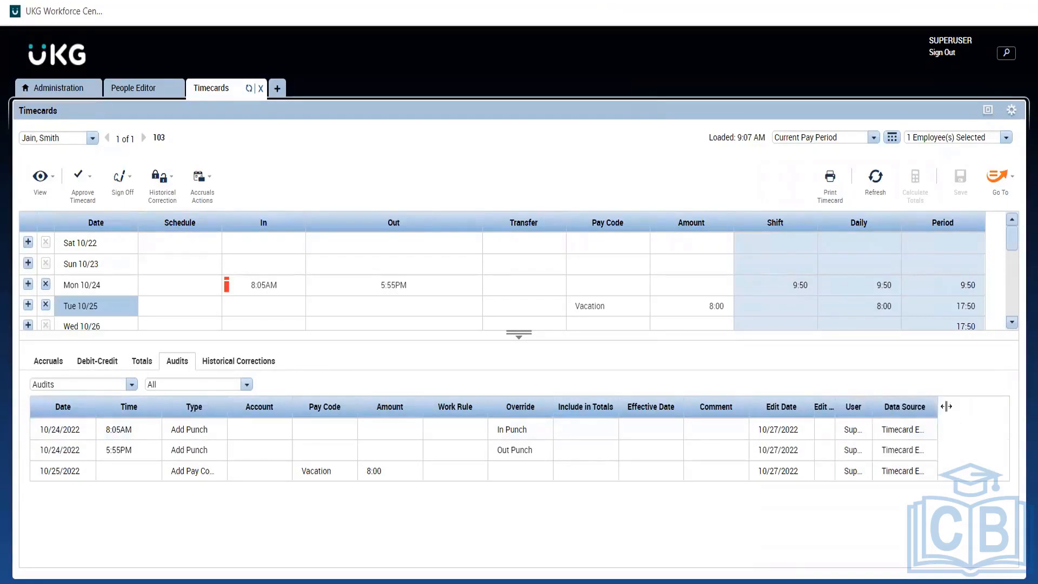
{"action": "left_click_drag", "start_coordinate": [938, 407], "coordinate": [1023, 390]}
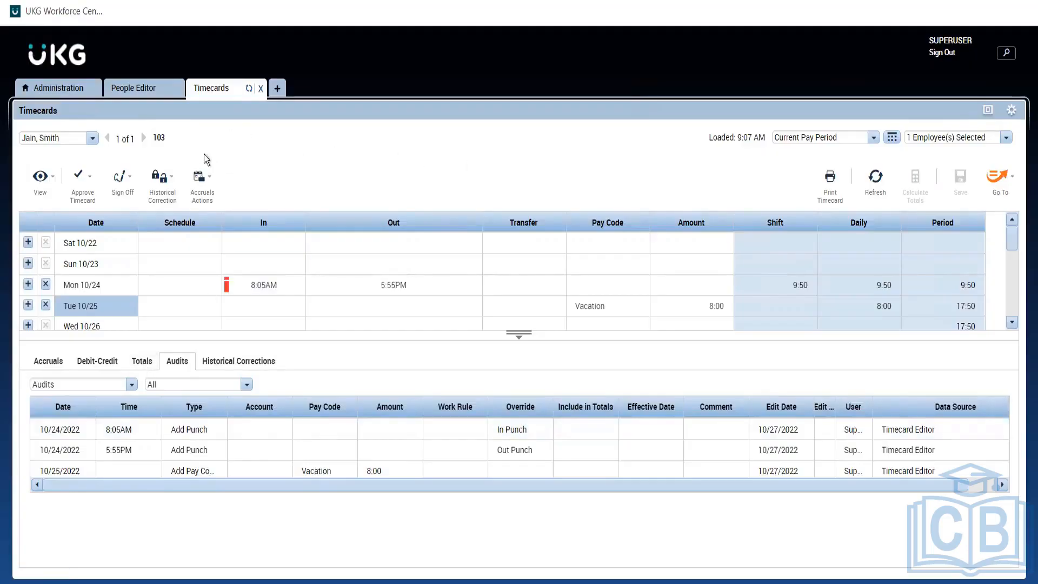
- Switch from the timecard audits to the employee's job assignment record in the People Editor
{"action": "left_click", "coordinate": [135, 88]}
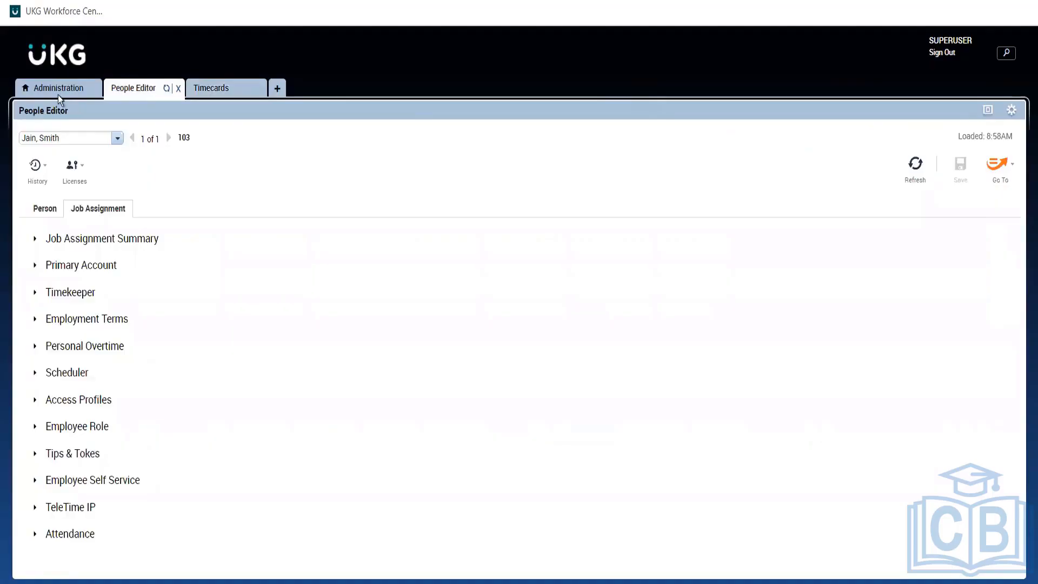